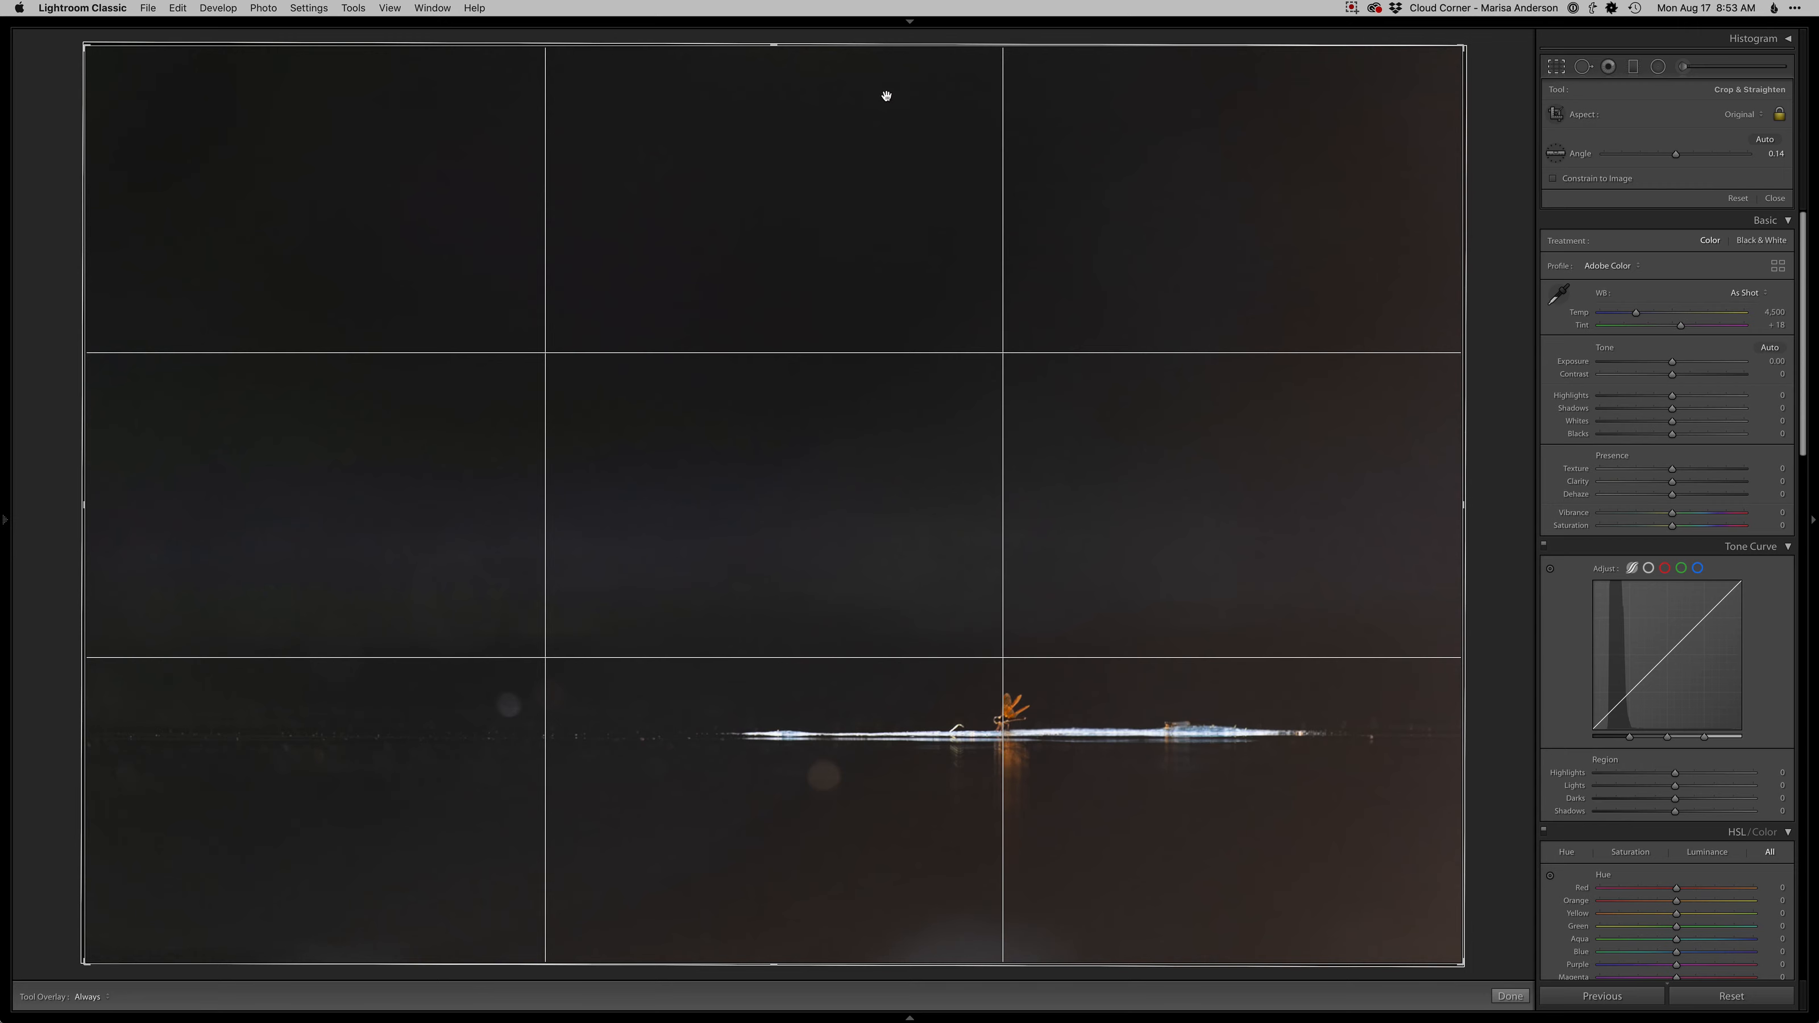
- Crop the photo tighter, keeping the original aspect ratio and placing the dragonfly near the lower-right thirds intersection
{"action": "left_click_drag", "start_coordinate": [909, 45], "coordinate": [909, 110]}
{"action": "left_click_drag", "start_coordinate": [890, 317], "coordinate": [861, 295]}
{"action": "left_click_drag", "start_coordinate": [873, 110], "coordinate": [878, 119]}
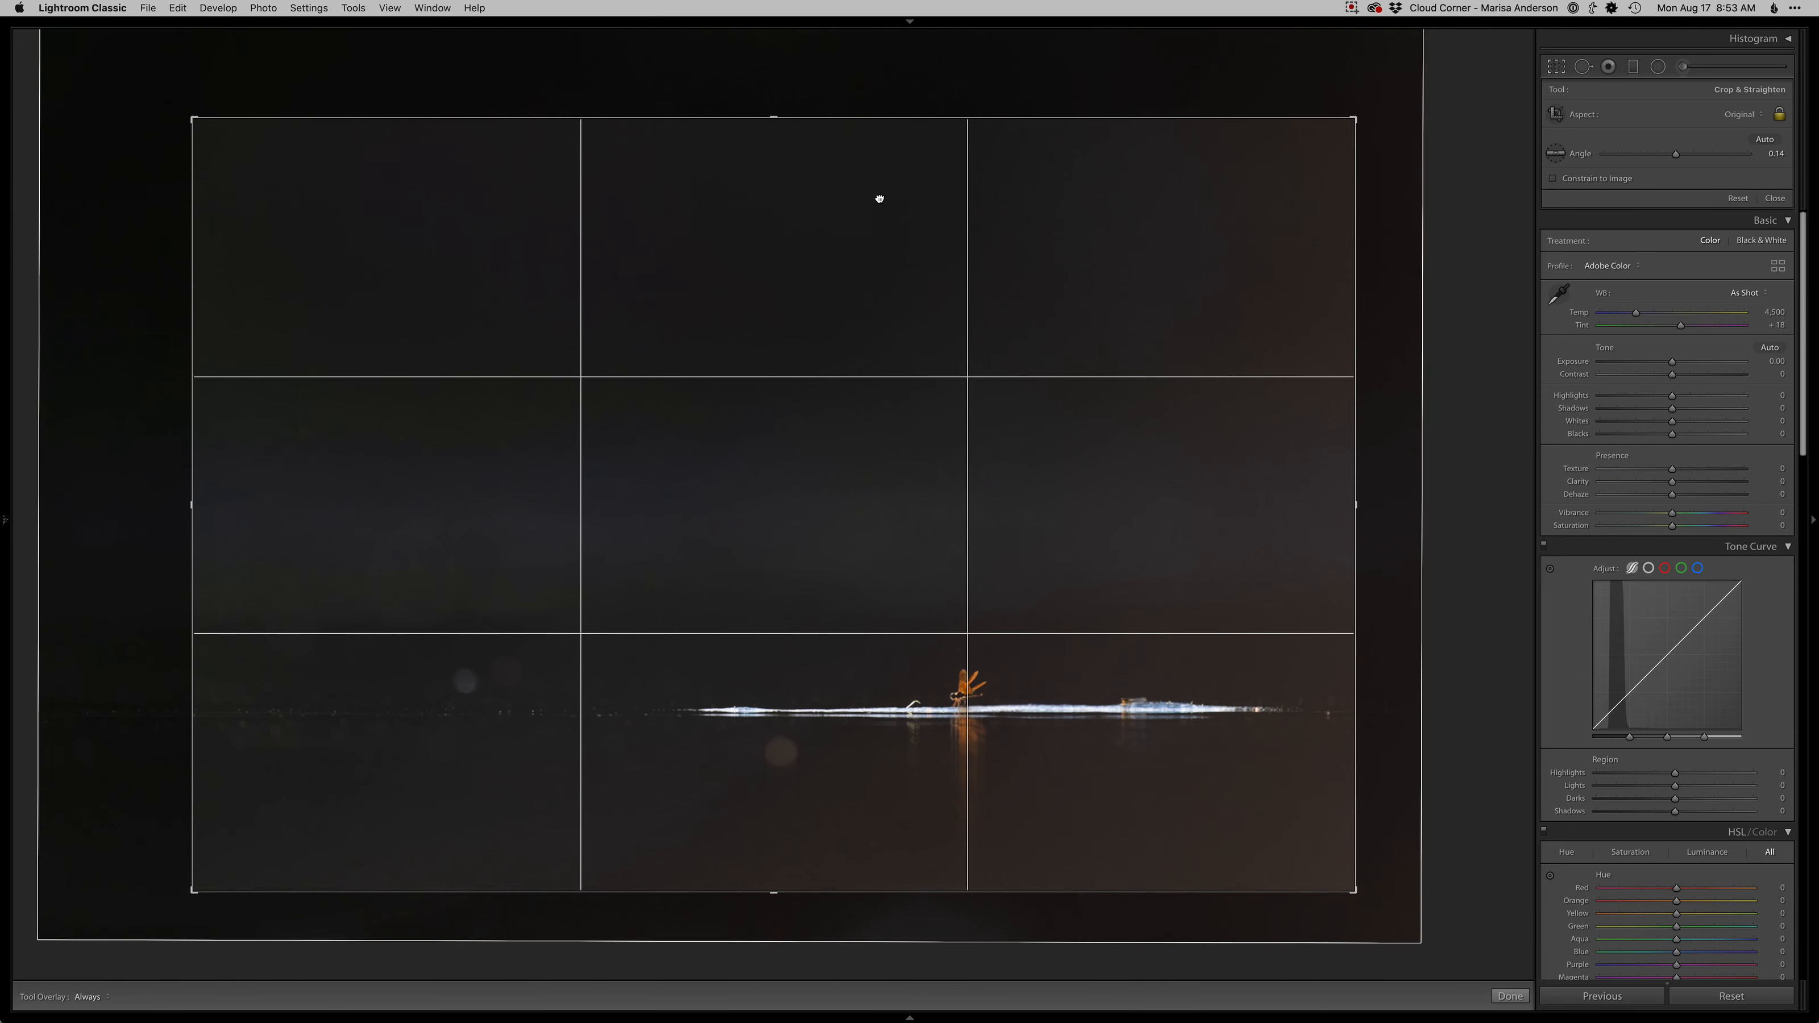
{"action": "key", "text": "Return"}
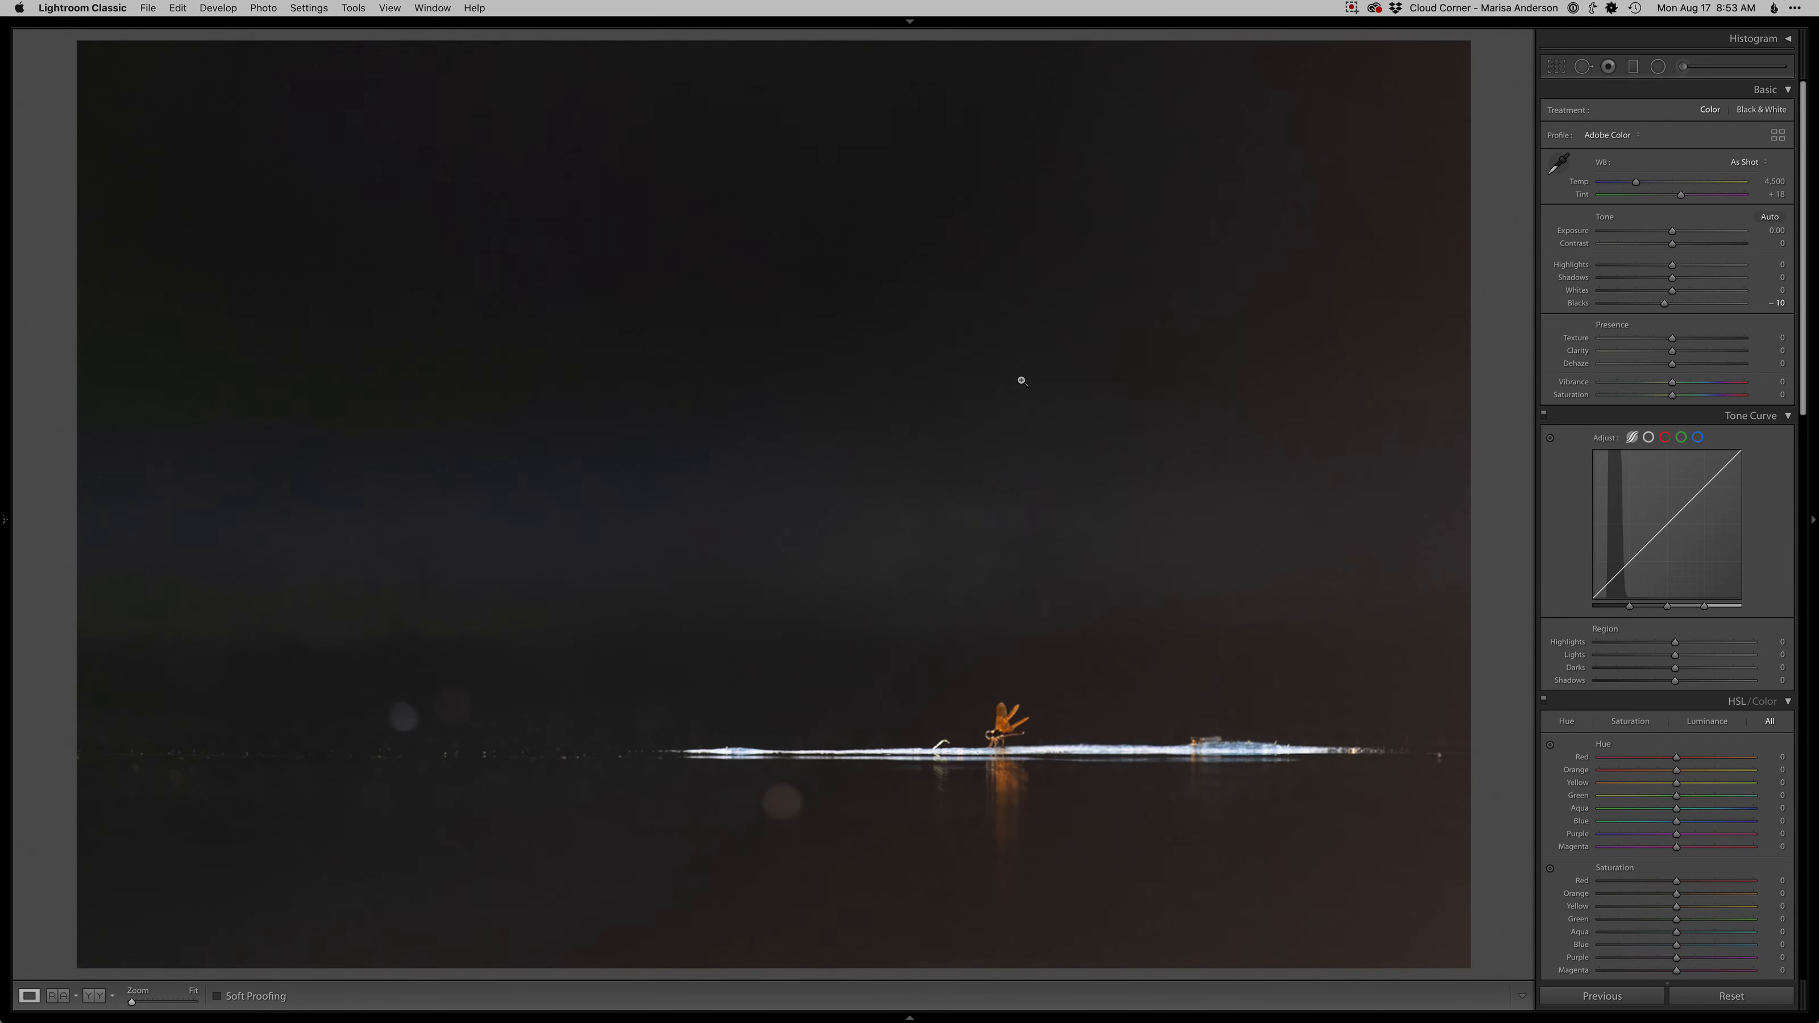
- Darken the photo's blacks to -60 and raise its exposure to +0.10
{"action": "key", "text": "minus"}
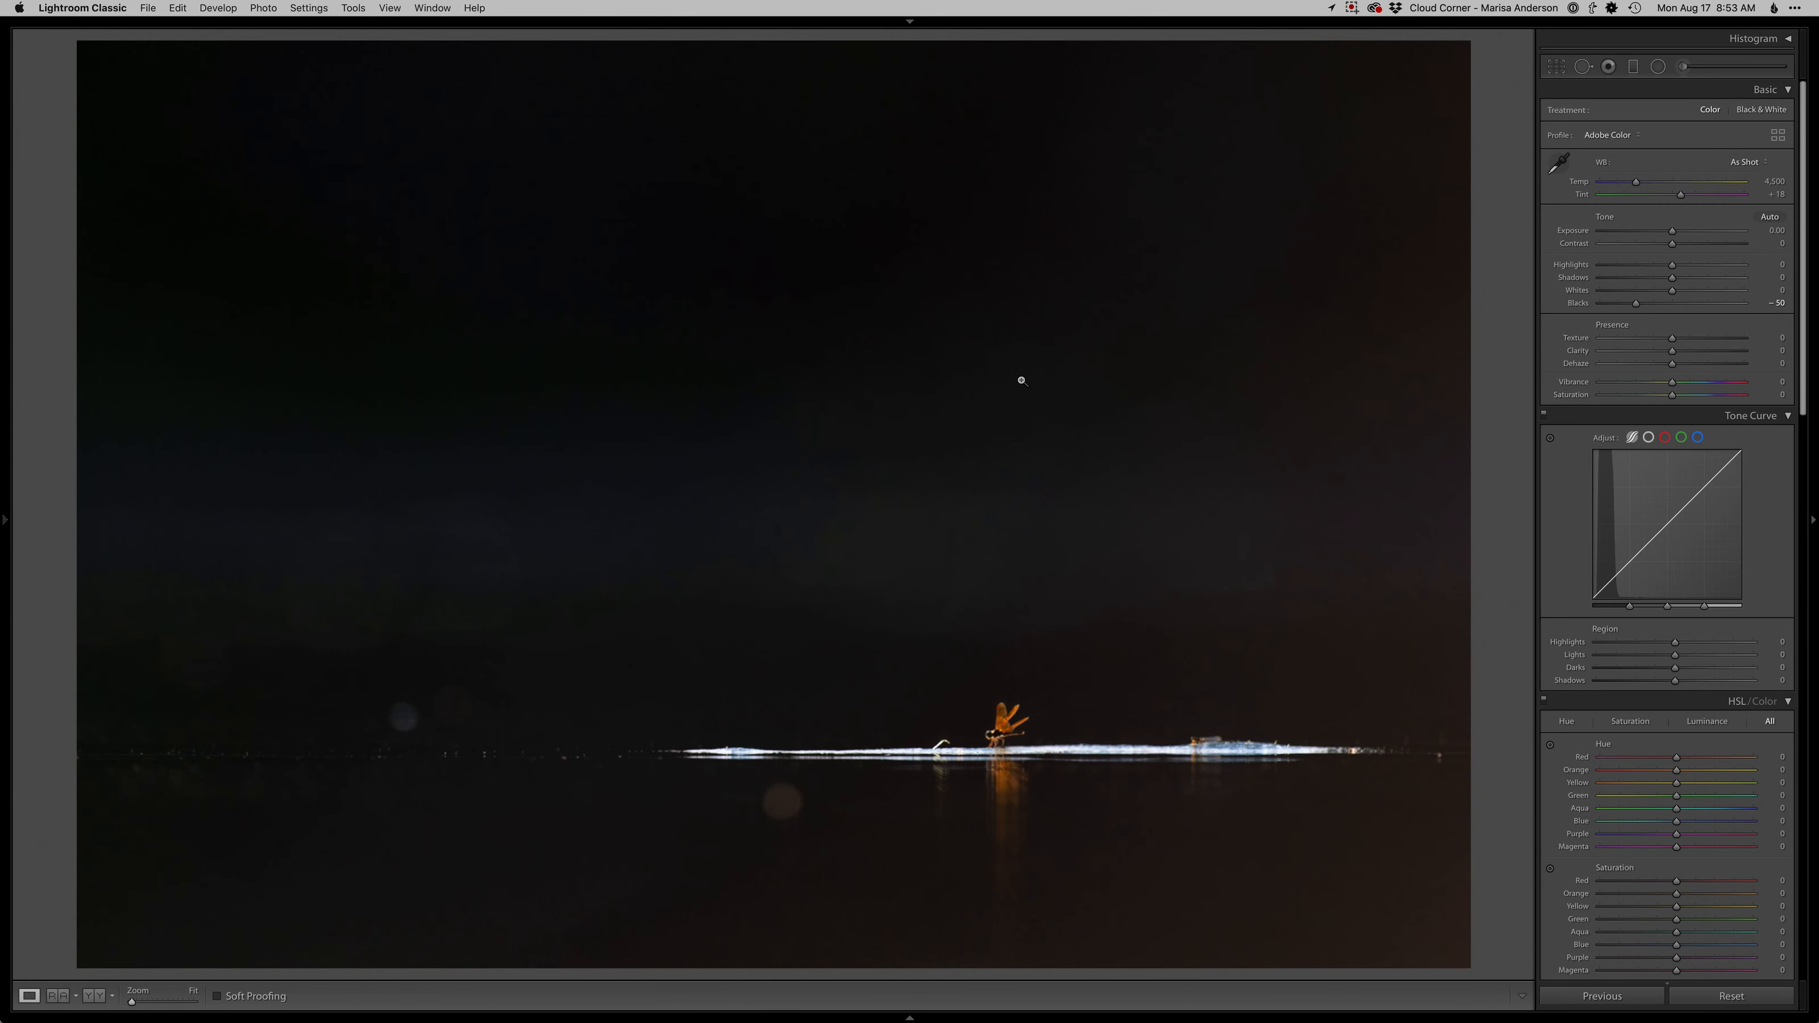
{"action": "key", "text": "equal"}
- Add a graduated filter above the waterline with Exposure -0.42 and a second one darkening the lower-right water
{"action": "key", "text": "m"}
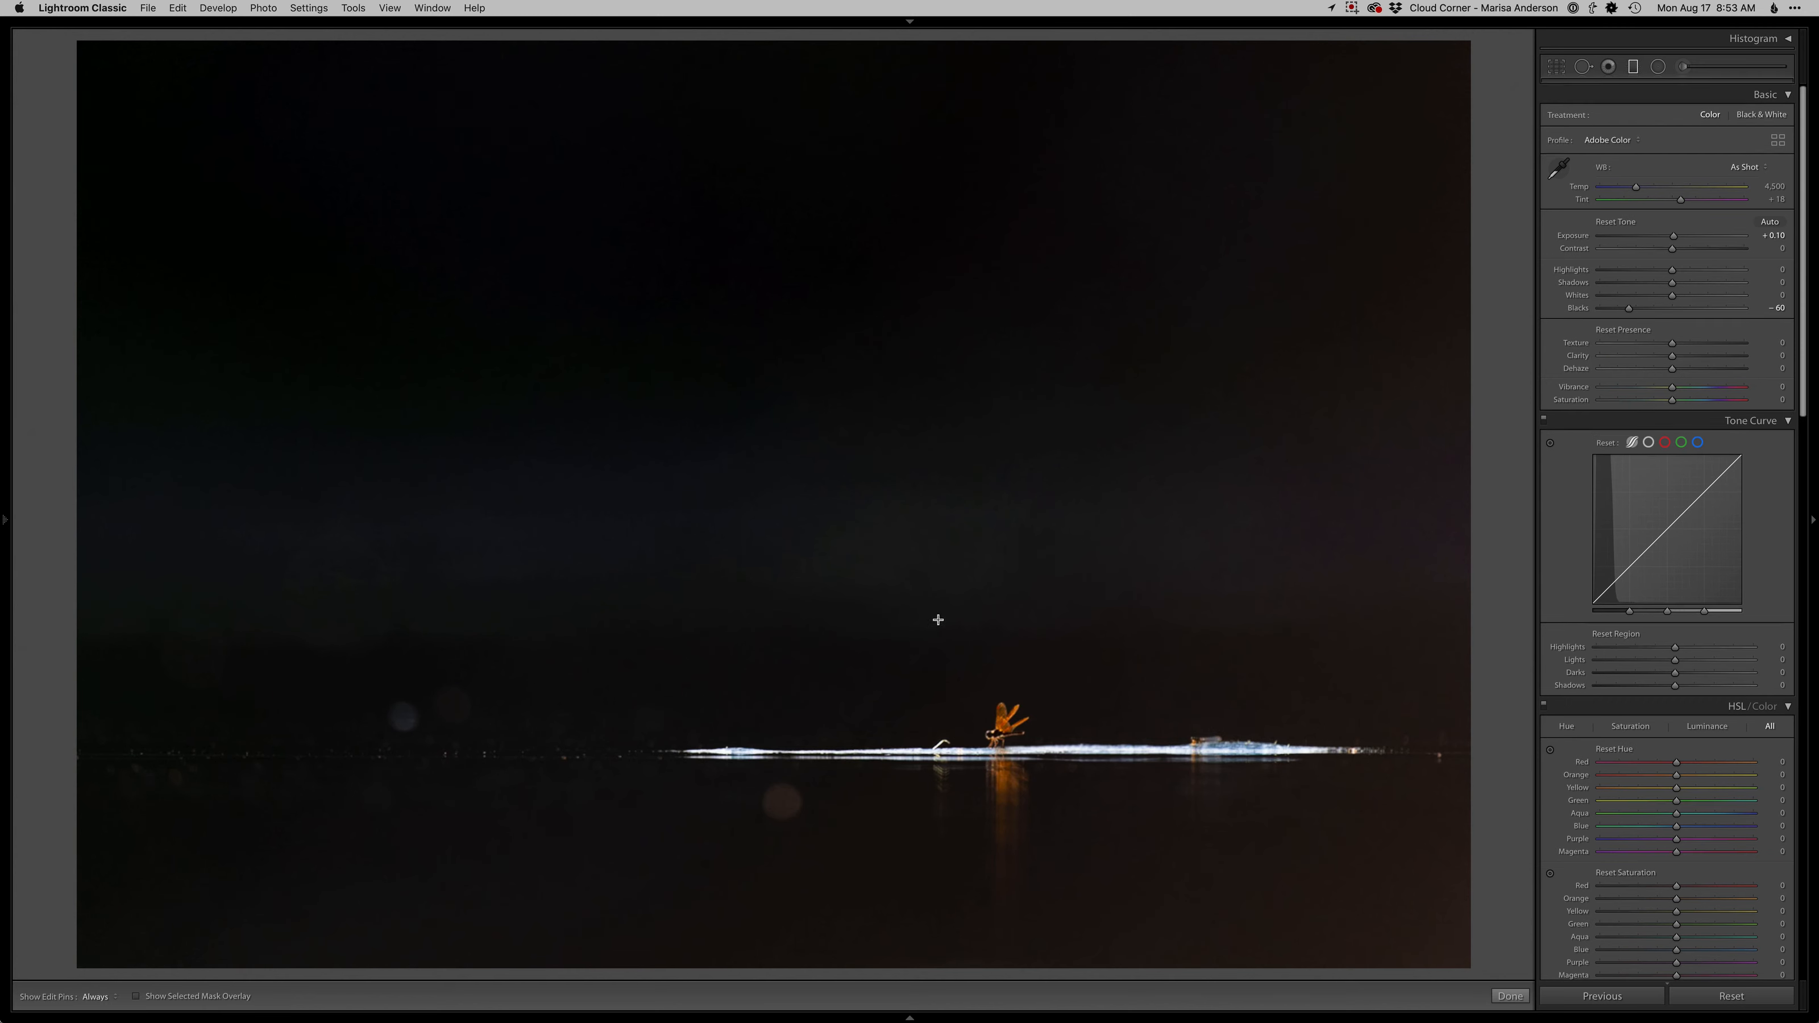
{"action": "left_click_drag", "start_coordinate": [938, 618], "coordinate": [938, 700]}
{"action": "left_click_drag", "start_coordinate": [1674, 160], "coordinate": [1665, 161]}
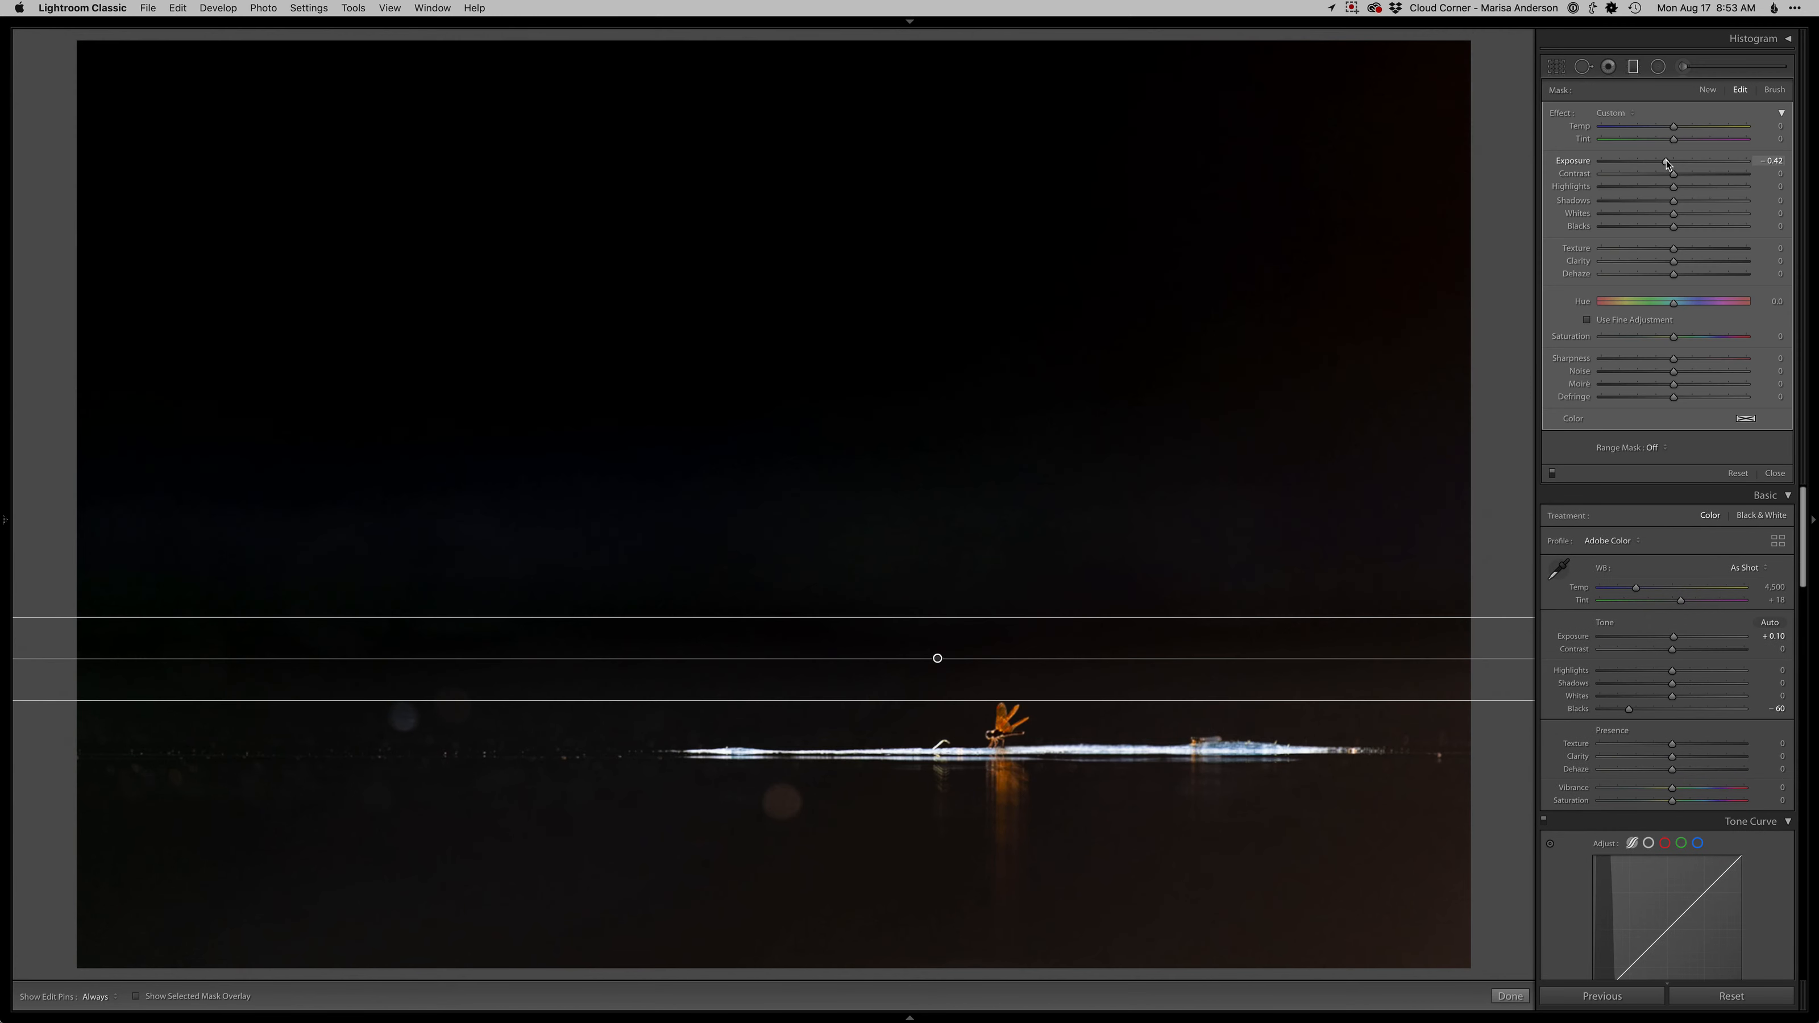
{"action": "left_click_drag", "start_coordinate": [1185, 915], "coordinate": [1089, 562]}
{"action": "key", "text": "m"}
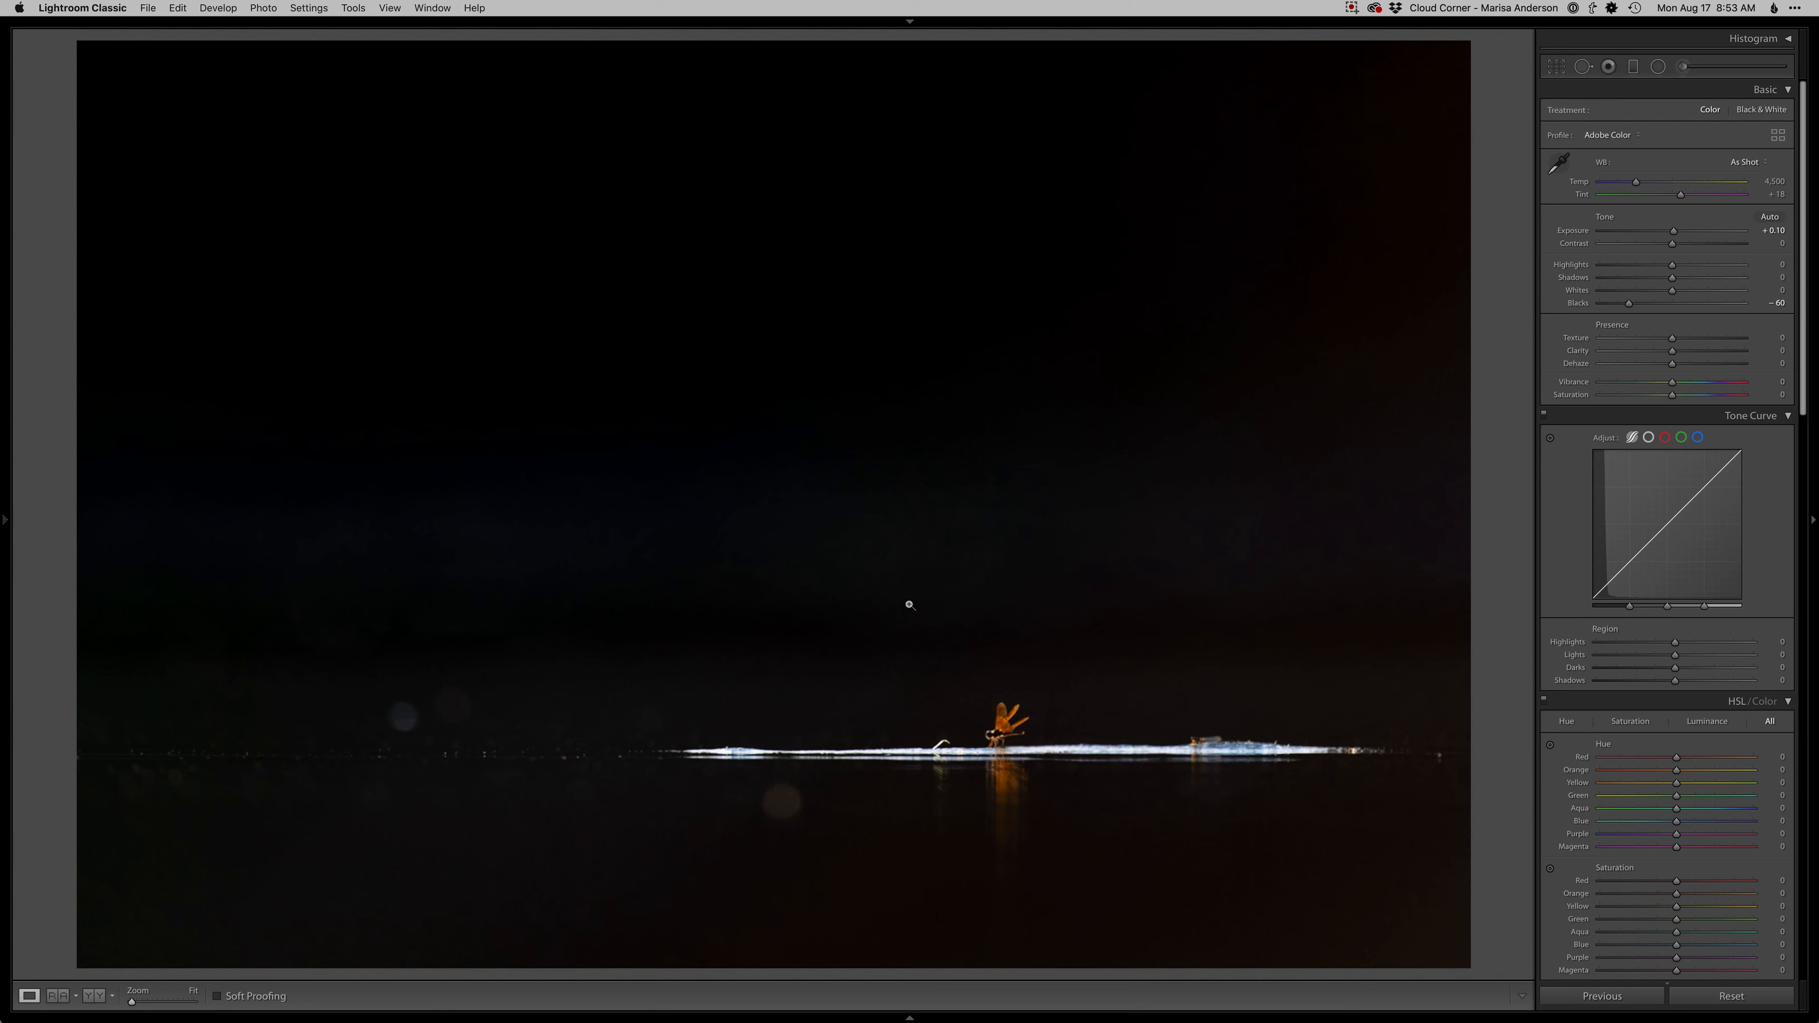
- Open the photo in Photoshop and add a pixel layer named Retouch above the background
{"action": "key", "text": "super+apostrophe"}
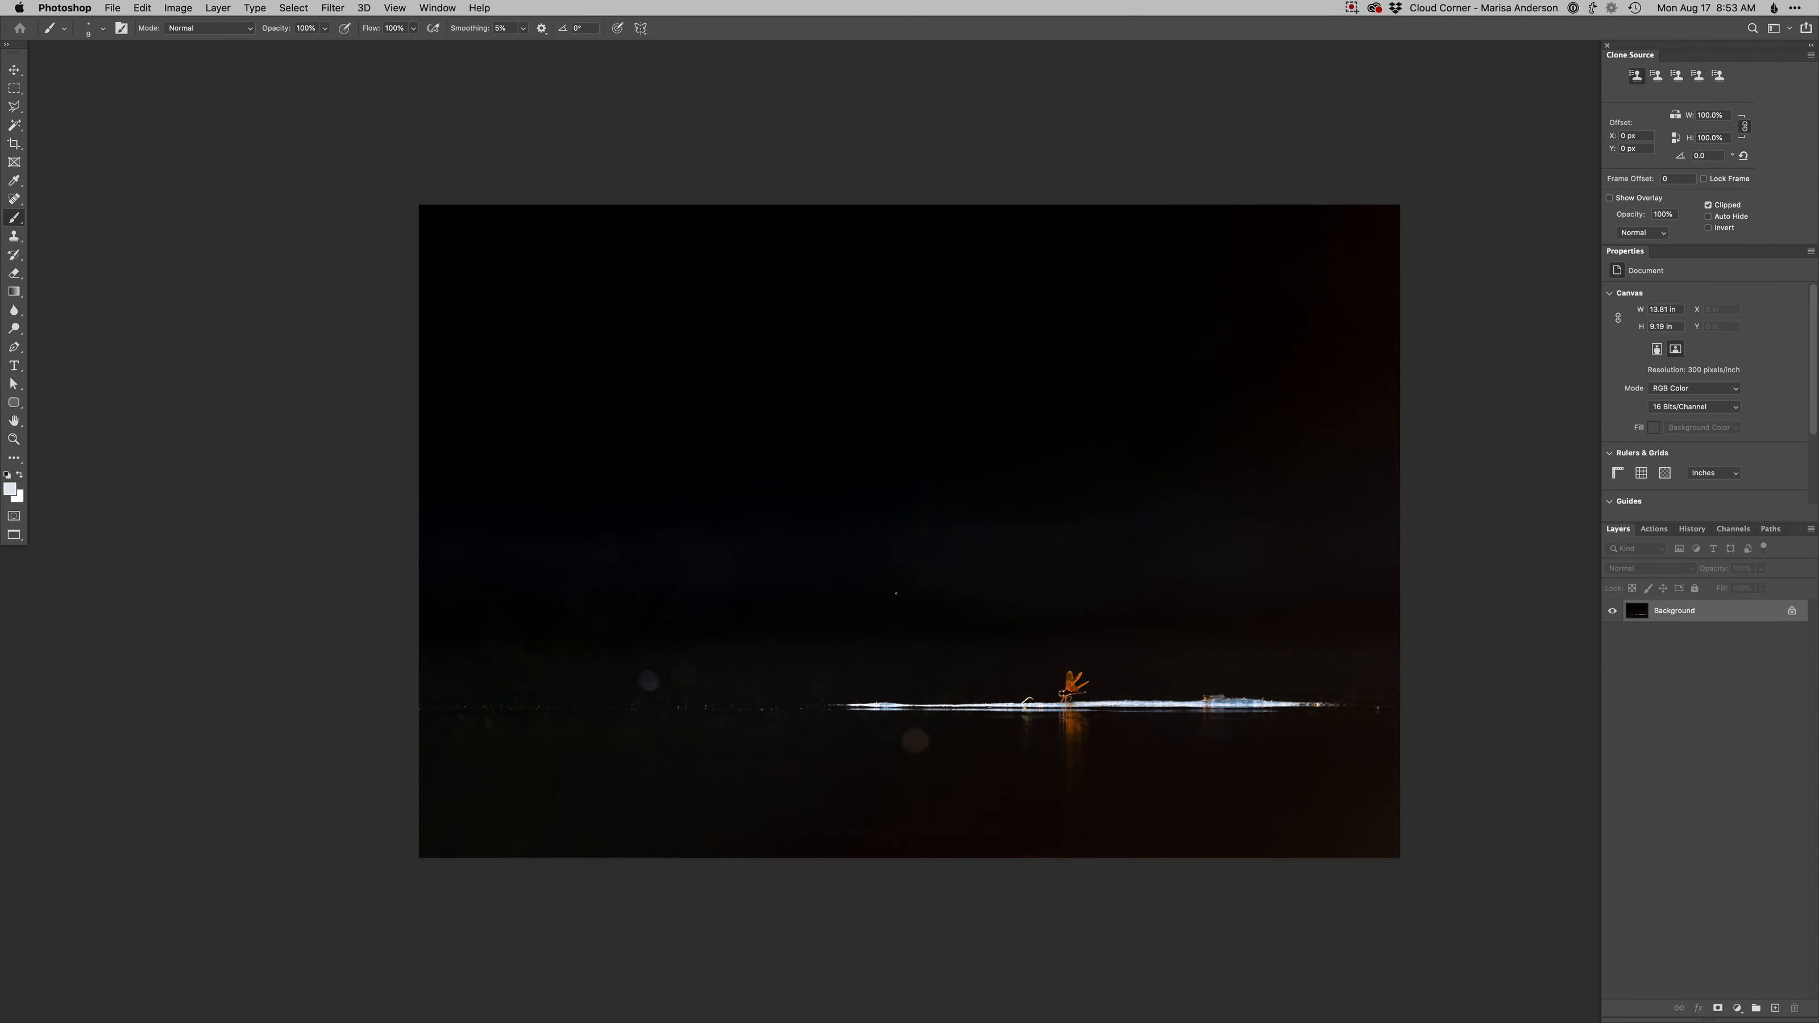
{"action": "left_click", "coordinate": [1215, 702], "text": "super"}
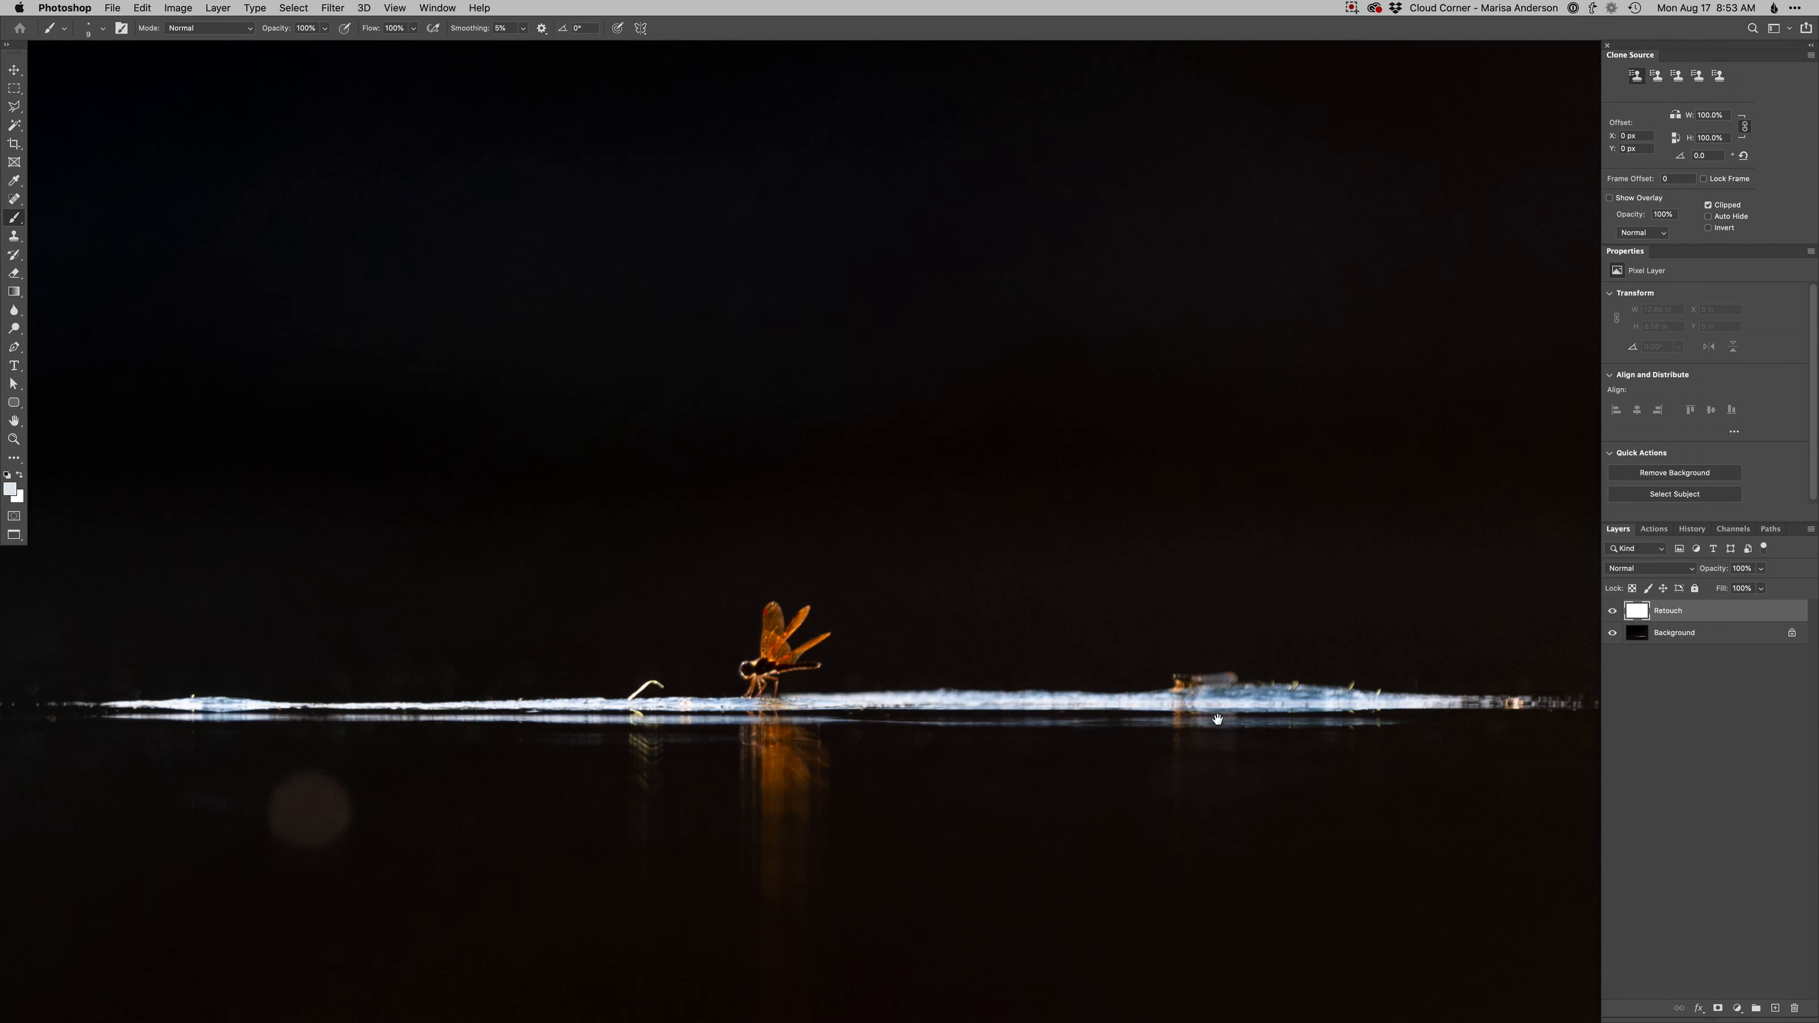
- Heal away the curved twig and its reflection beside the dragonfly, plus the round flare spot below the waterline
{"action": "key", "text": "s"}
{"action": "left_click_drag", "start_coordinate": [1176, 690], "coordinate": [1094, 704]}
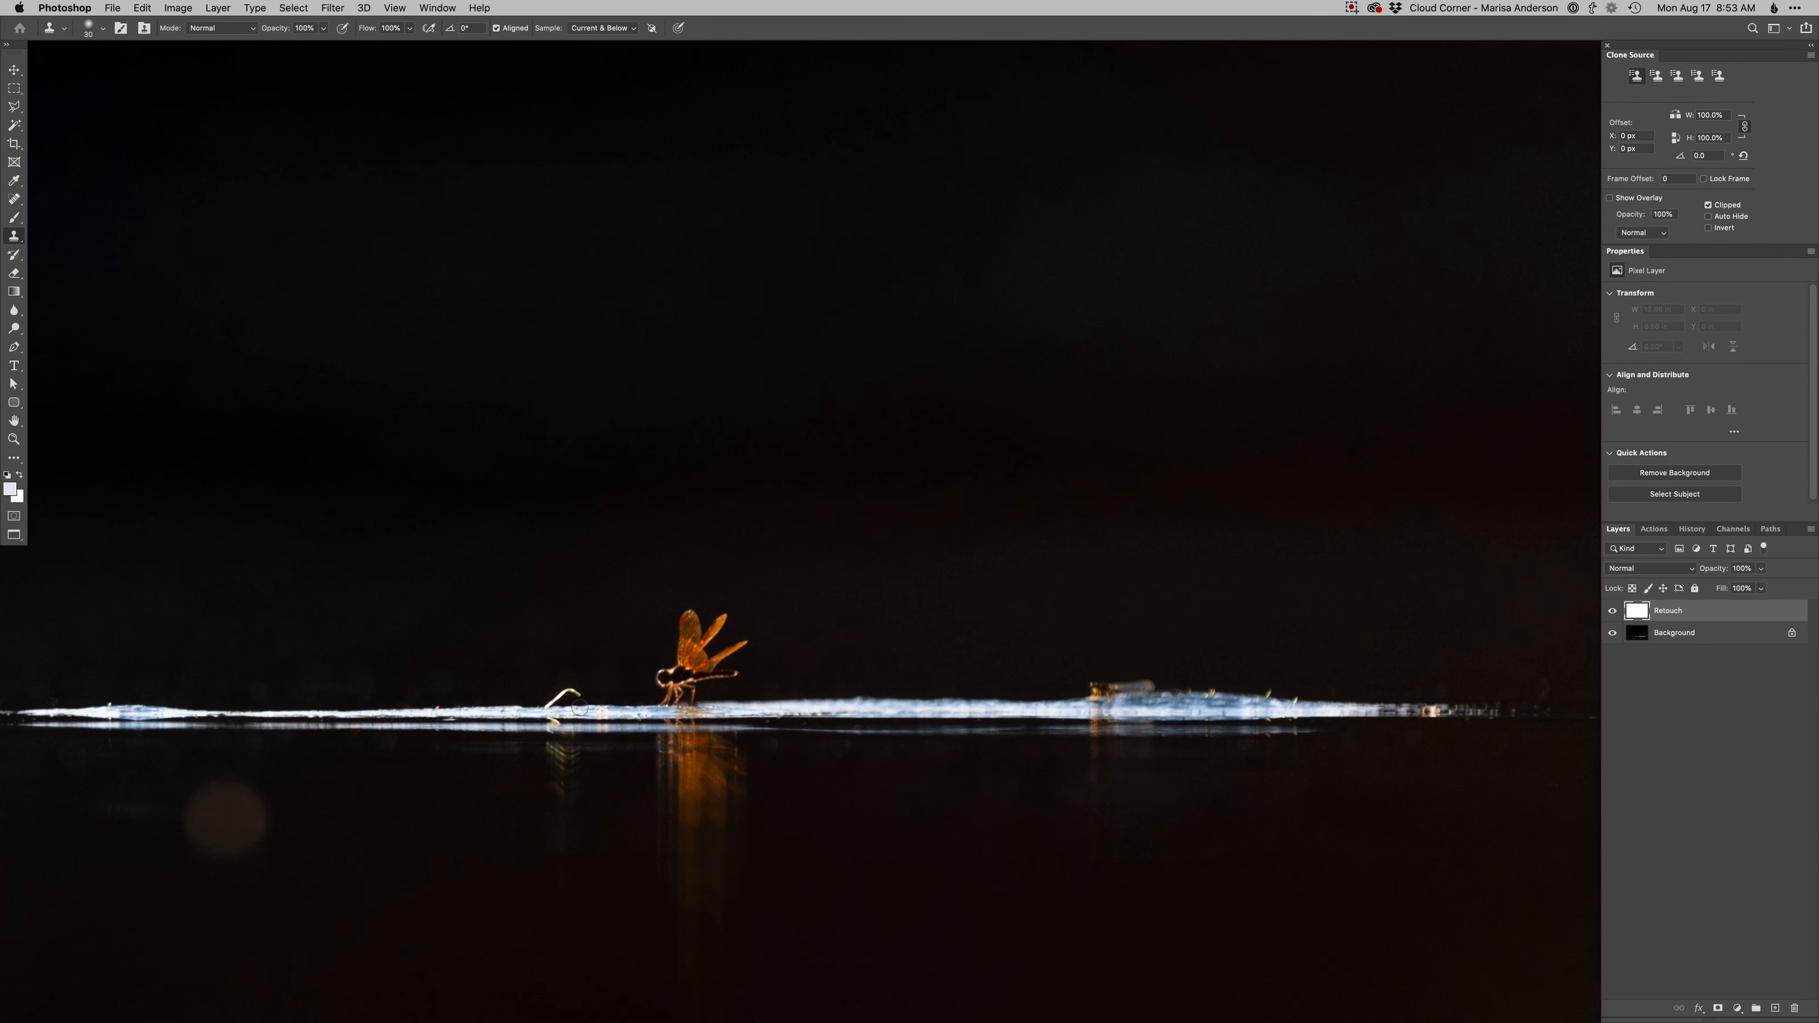
{"action": "key", "text": "j"}
{"action": "mouse_move", "coordinate": [580, 708]}
{"action": "left_mouse_down"}
{"action": "mouse_move", "coordinate": [554, 701]}
{"action": "mouse_move", "coordinate": [595, 696]}
{"action": "mouse_move", "coordinate": [562, 808]}
{"action": "left_mouse_up"}
{"action": "key", "text": "super+minus"}
{"action": "left_click_drag", "start_coordinate": [710, 752], "coordinate": [698, 752]}
{"action": "key", "text": "super+minus"}
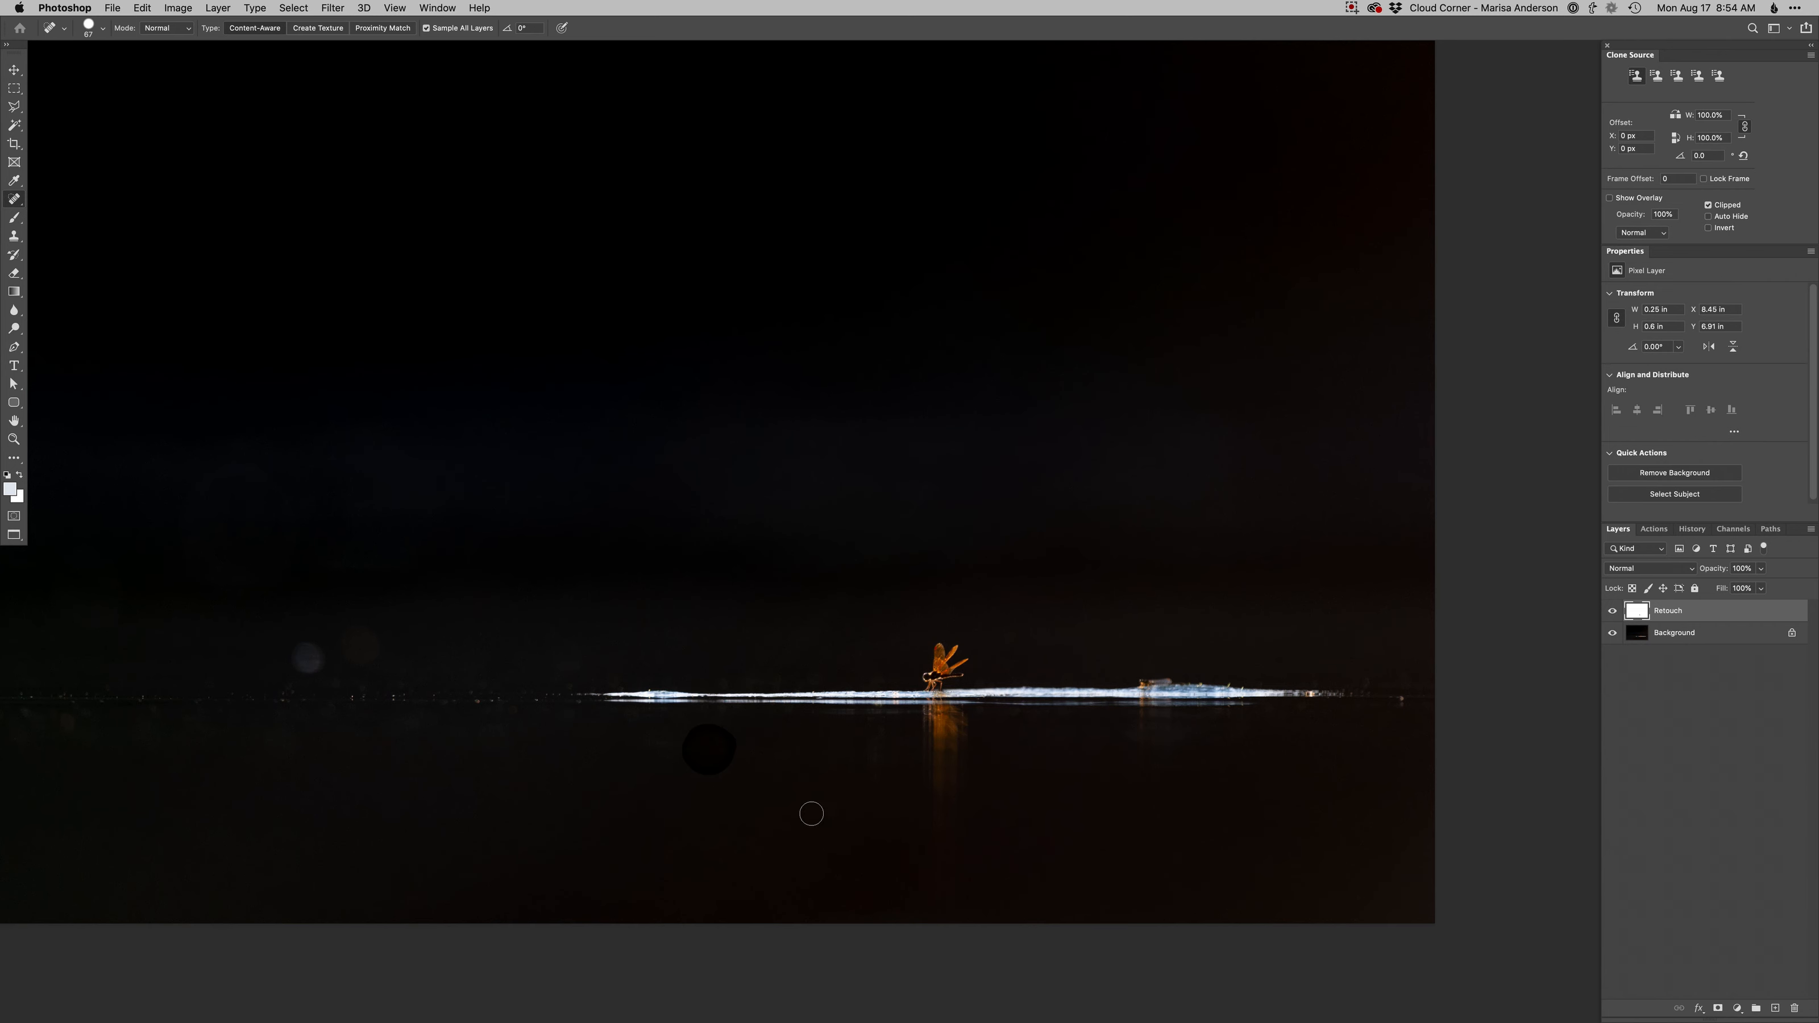
- Remove the speck at the waterline's right end and the faint flare spots above its left part by healing and cloning
{"action": "left_click", "coordinate": [1401, 698]}
{"action": "scroll", "coordinate": [447, 701], "scroll_direction": "left", "scroll_amount": 8}
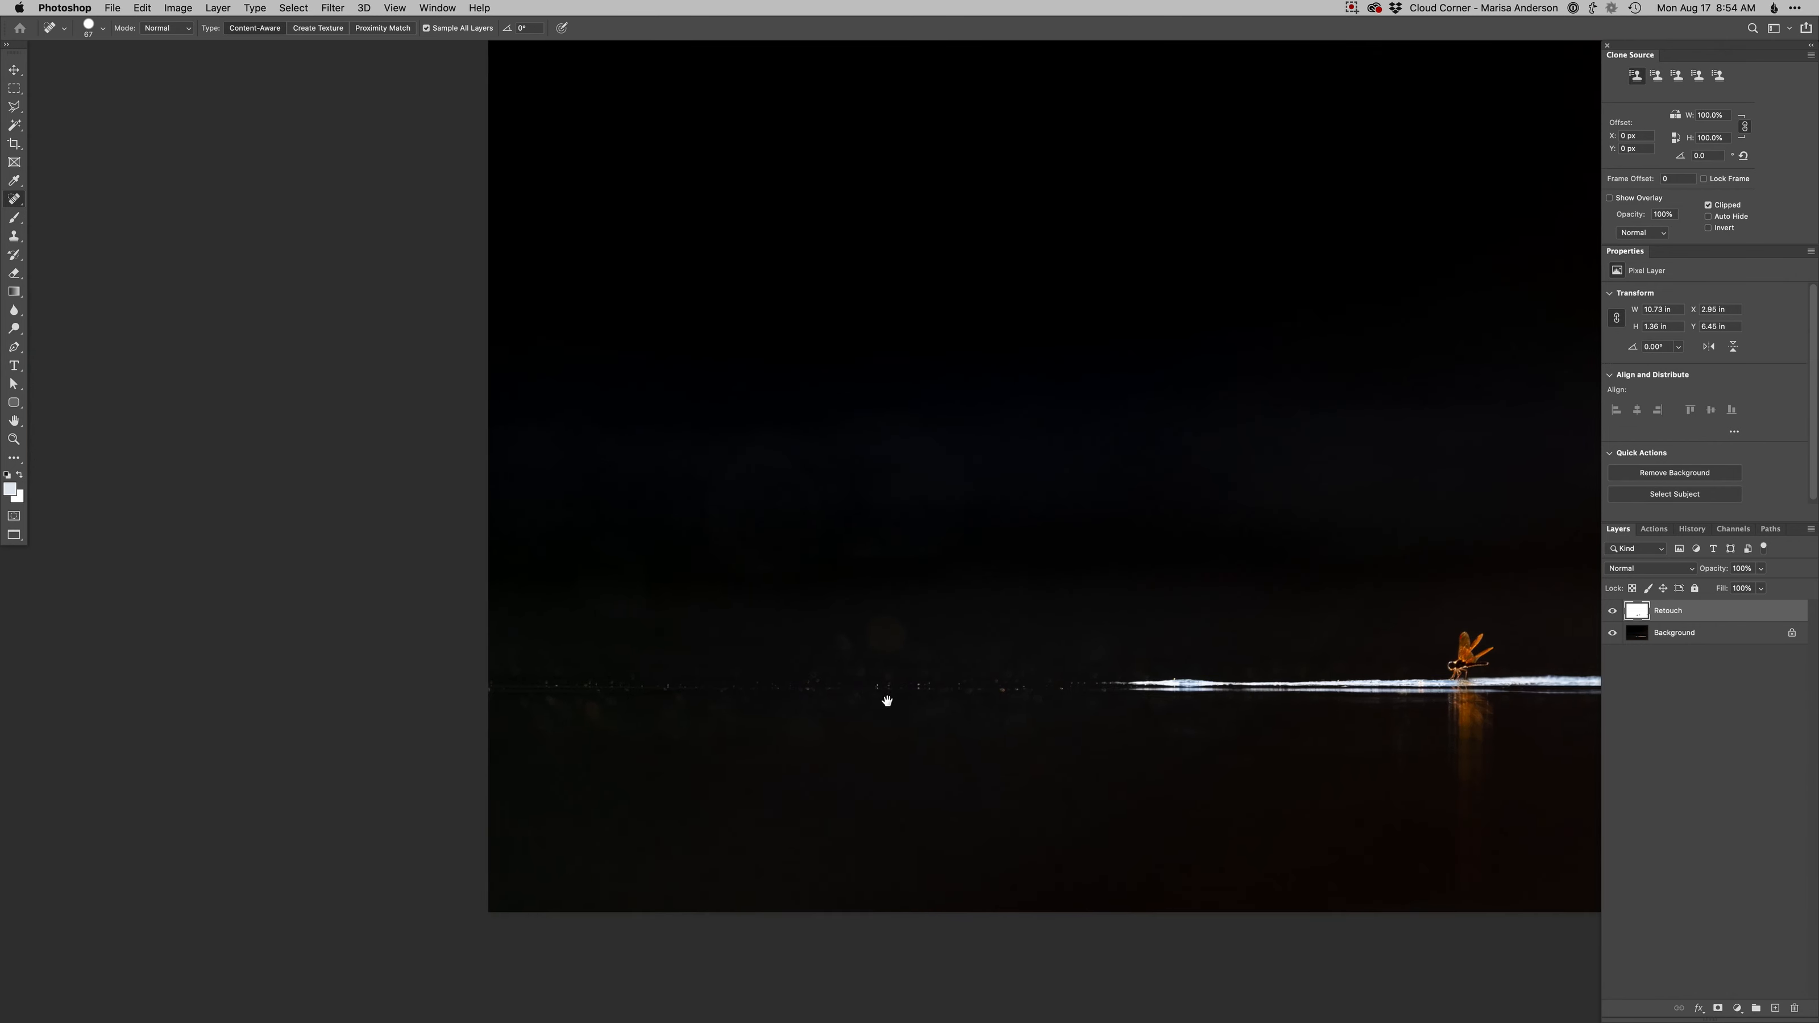
{"action": "left_click_drag", "start_coordinate": [888, 630], "coordinate": [852, 640]}
{"action": "key", "text": "s"}
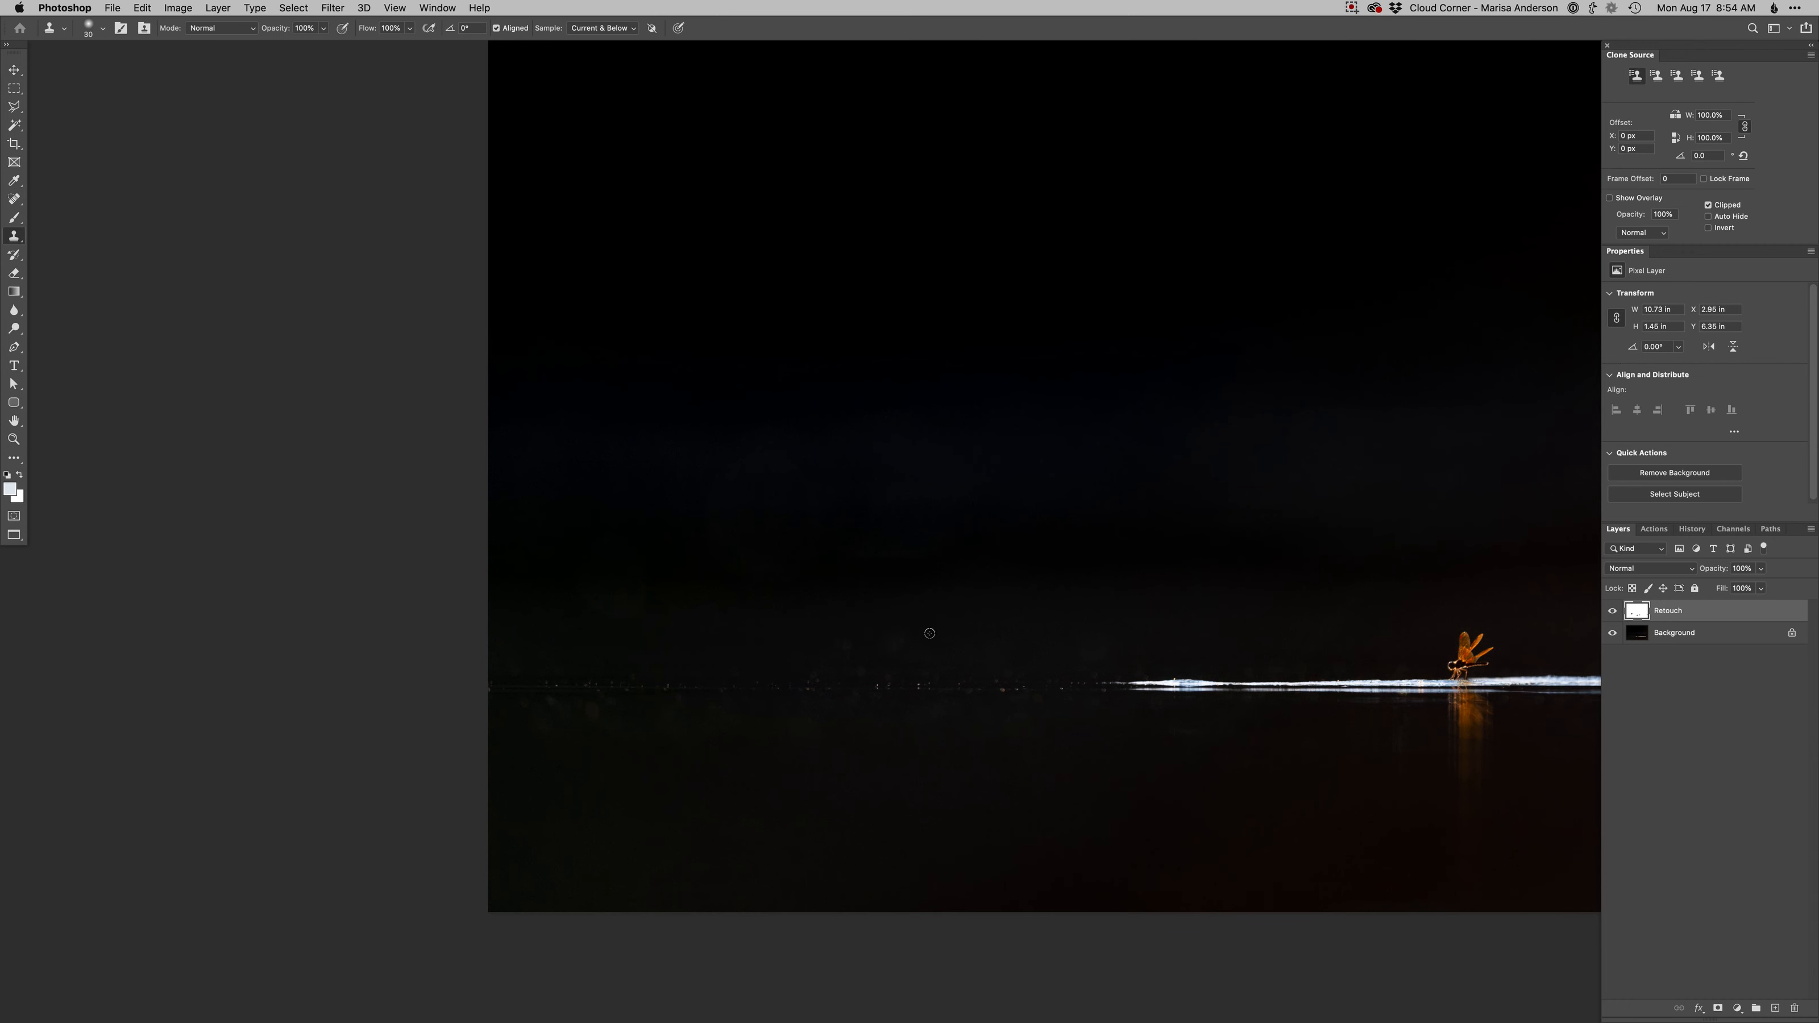
{"action": "left_click", "coordinate": [931, 635], "text": "alt"}
{"action": "left_click", "coordinate": [837, 632]}
- Add a Curves adjustment layer above Retouch and move its black point inward to deepen the background to black
{"action": "scroll", "coordinate": [998, 630], "scroll_direction": "right", "scroll_amount": 2}
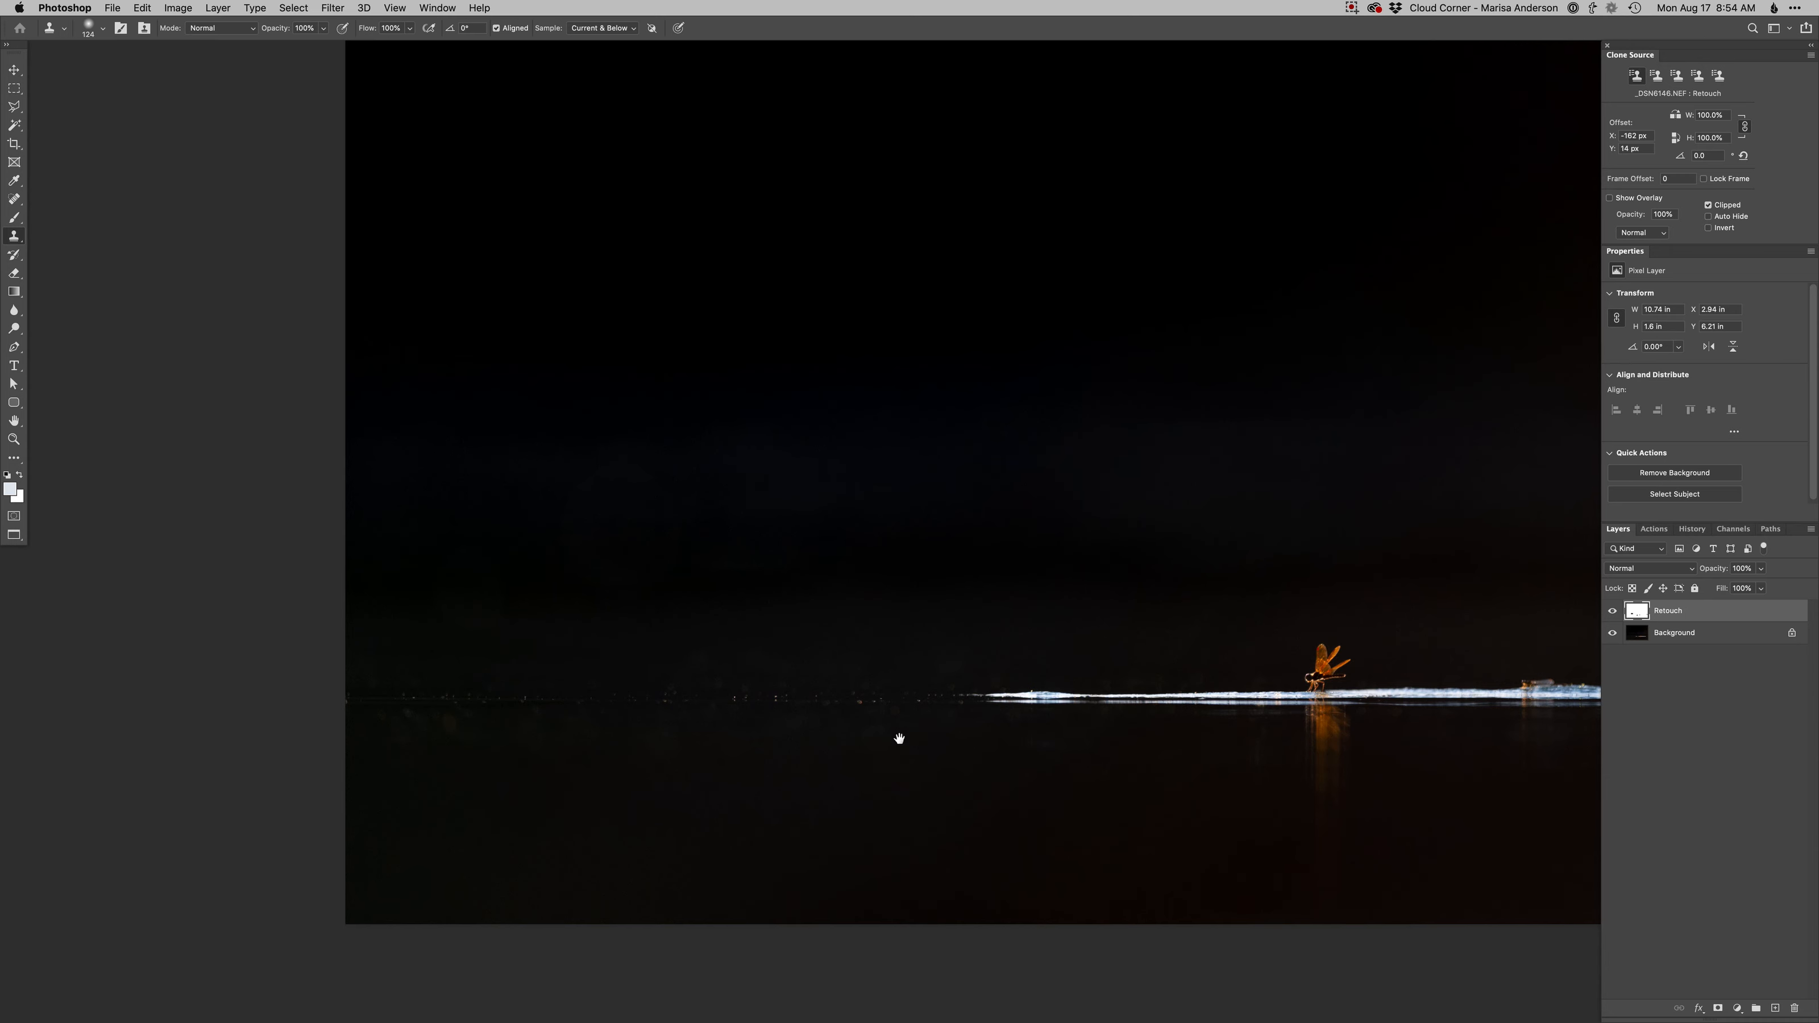
{"action": "scroll", "coordinate": [899, 738], "scroll_direction": "right", "scroll_amount": 5}
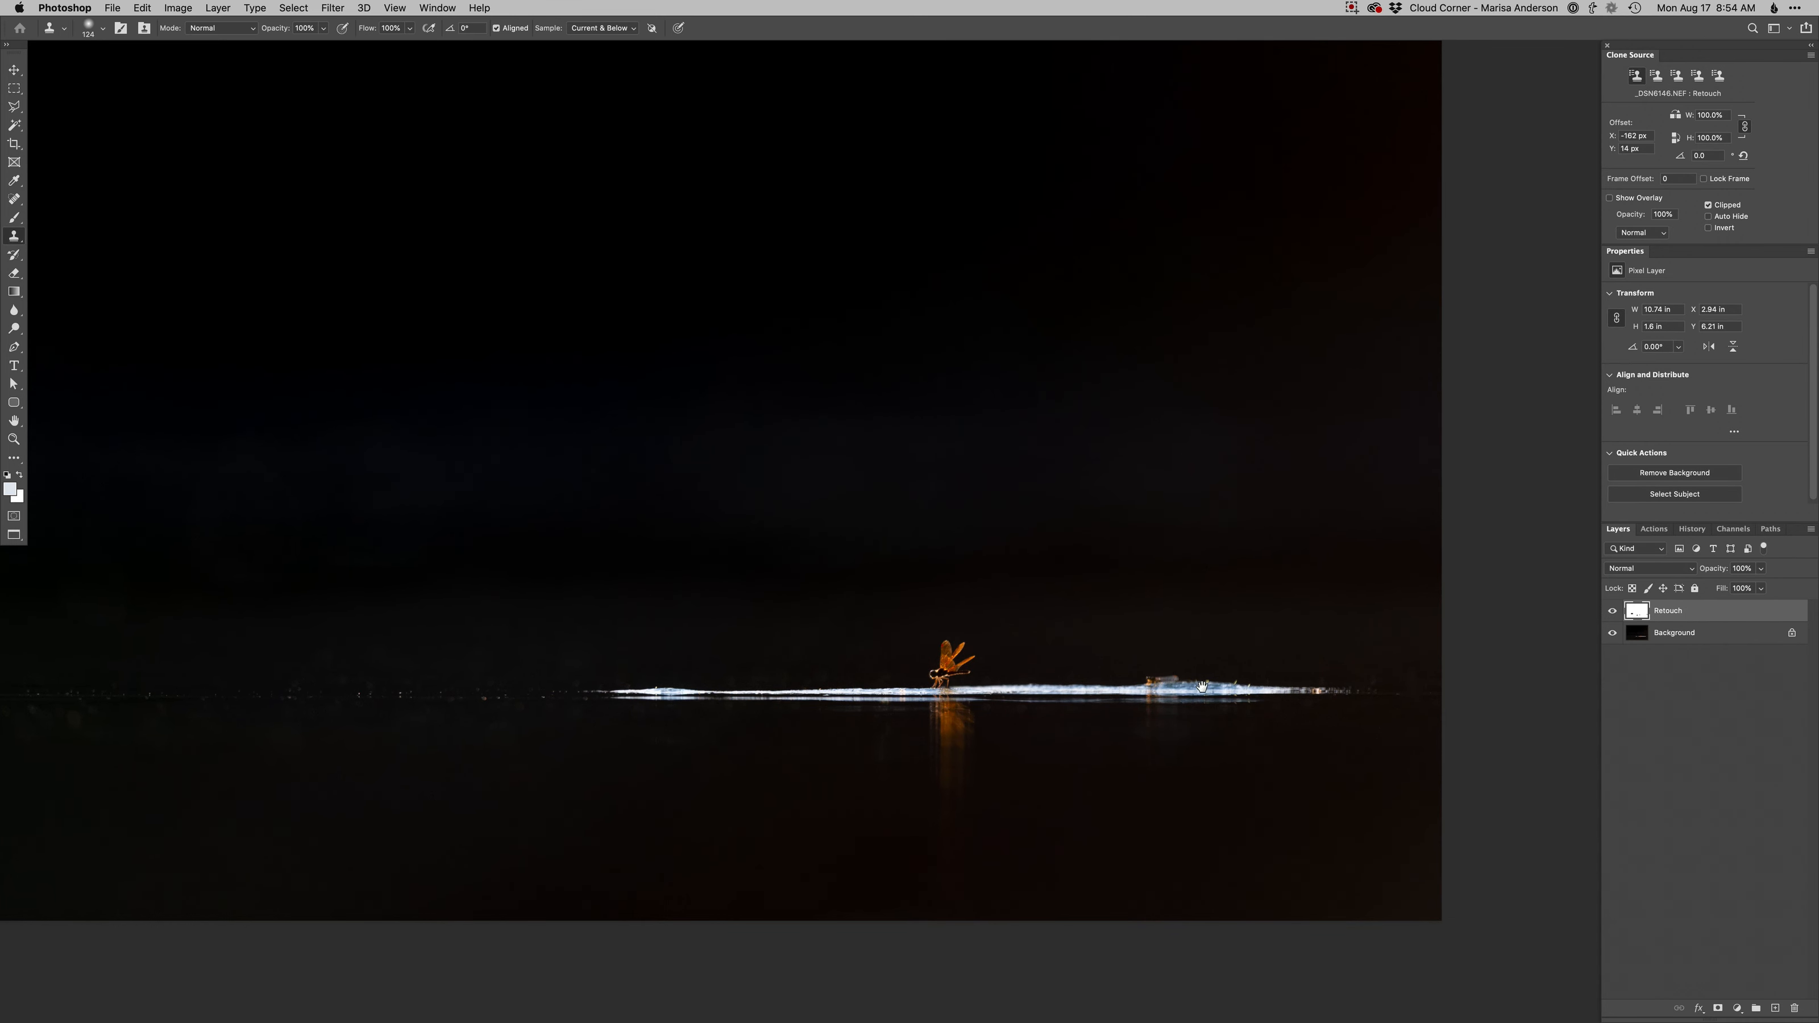
{"action": "scroll", "coordinate": [982, 731], "scroll_direction": "down", "scroll_amount": 3}
{"action": "scroll", "coordinate": [1027, 747], "scroll_direction": "left", "scroll_amount": 1}
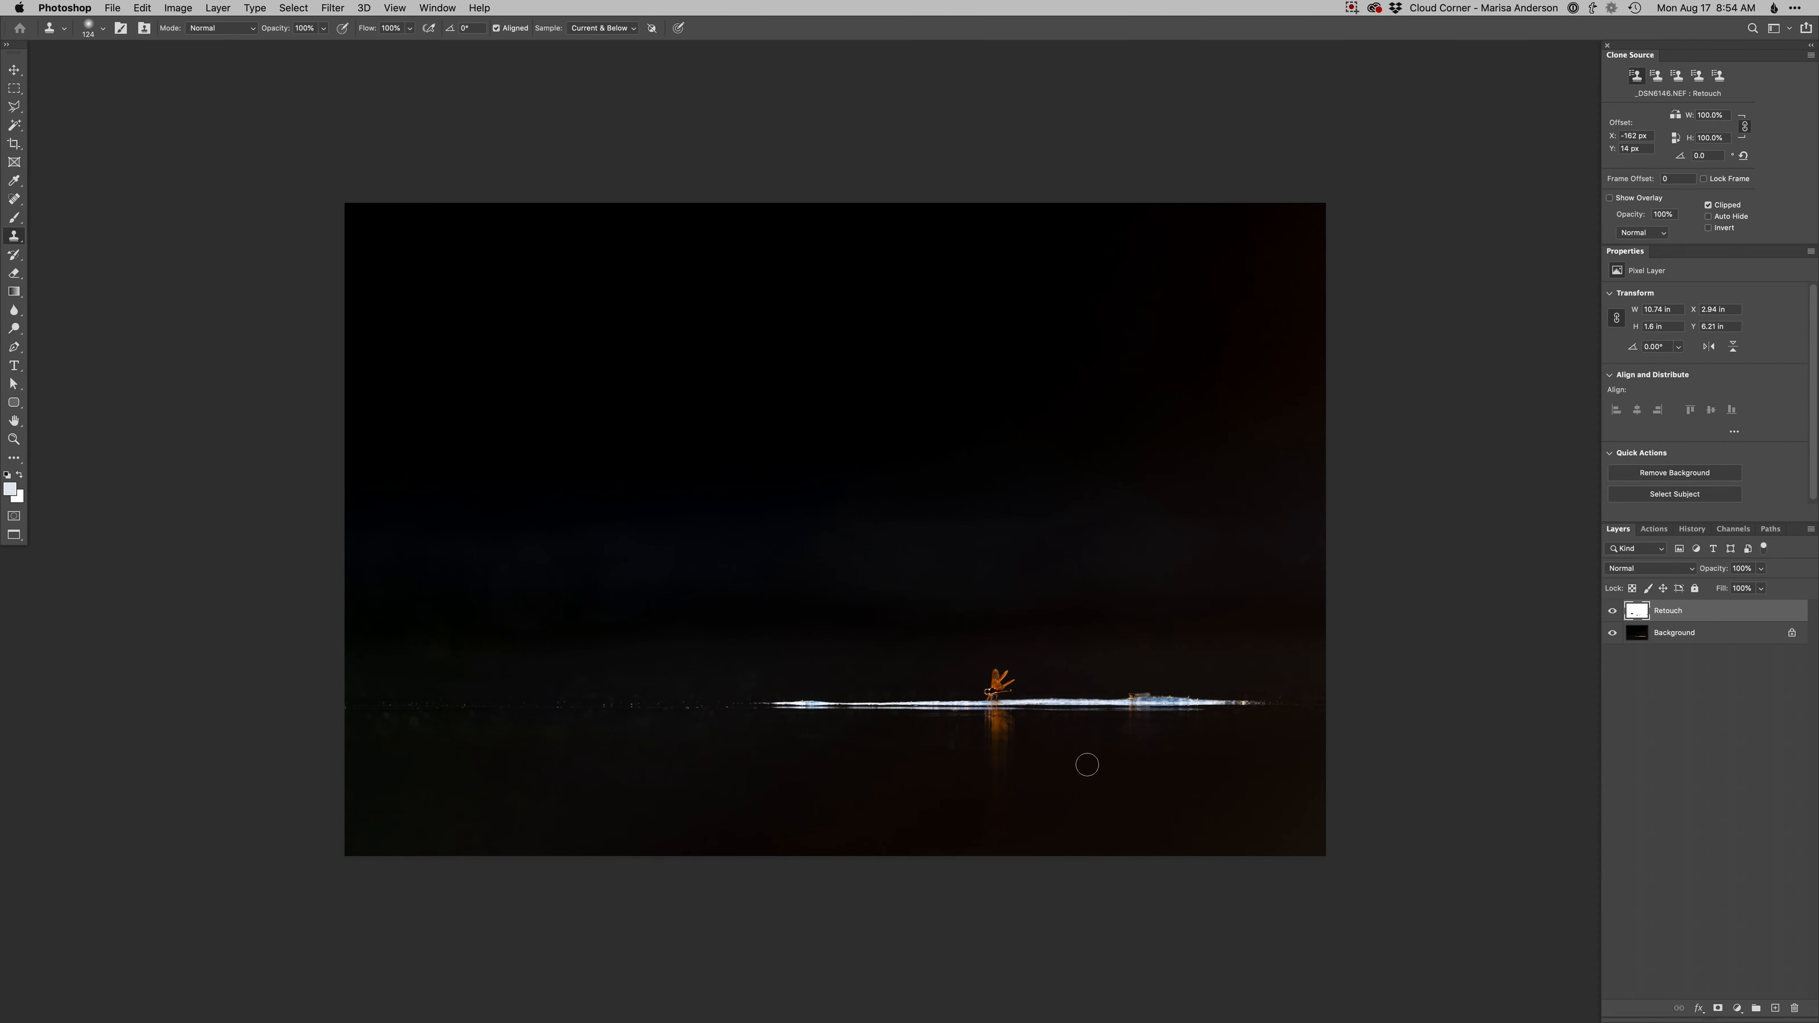
{"action": "key", "text": "super+m"}
{"action": "key", "text": "Return"}
{"action": "key", "text": "plus"}
{"action": "key", "text": "shift+Right"}
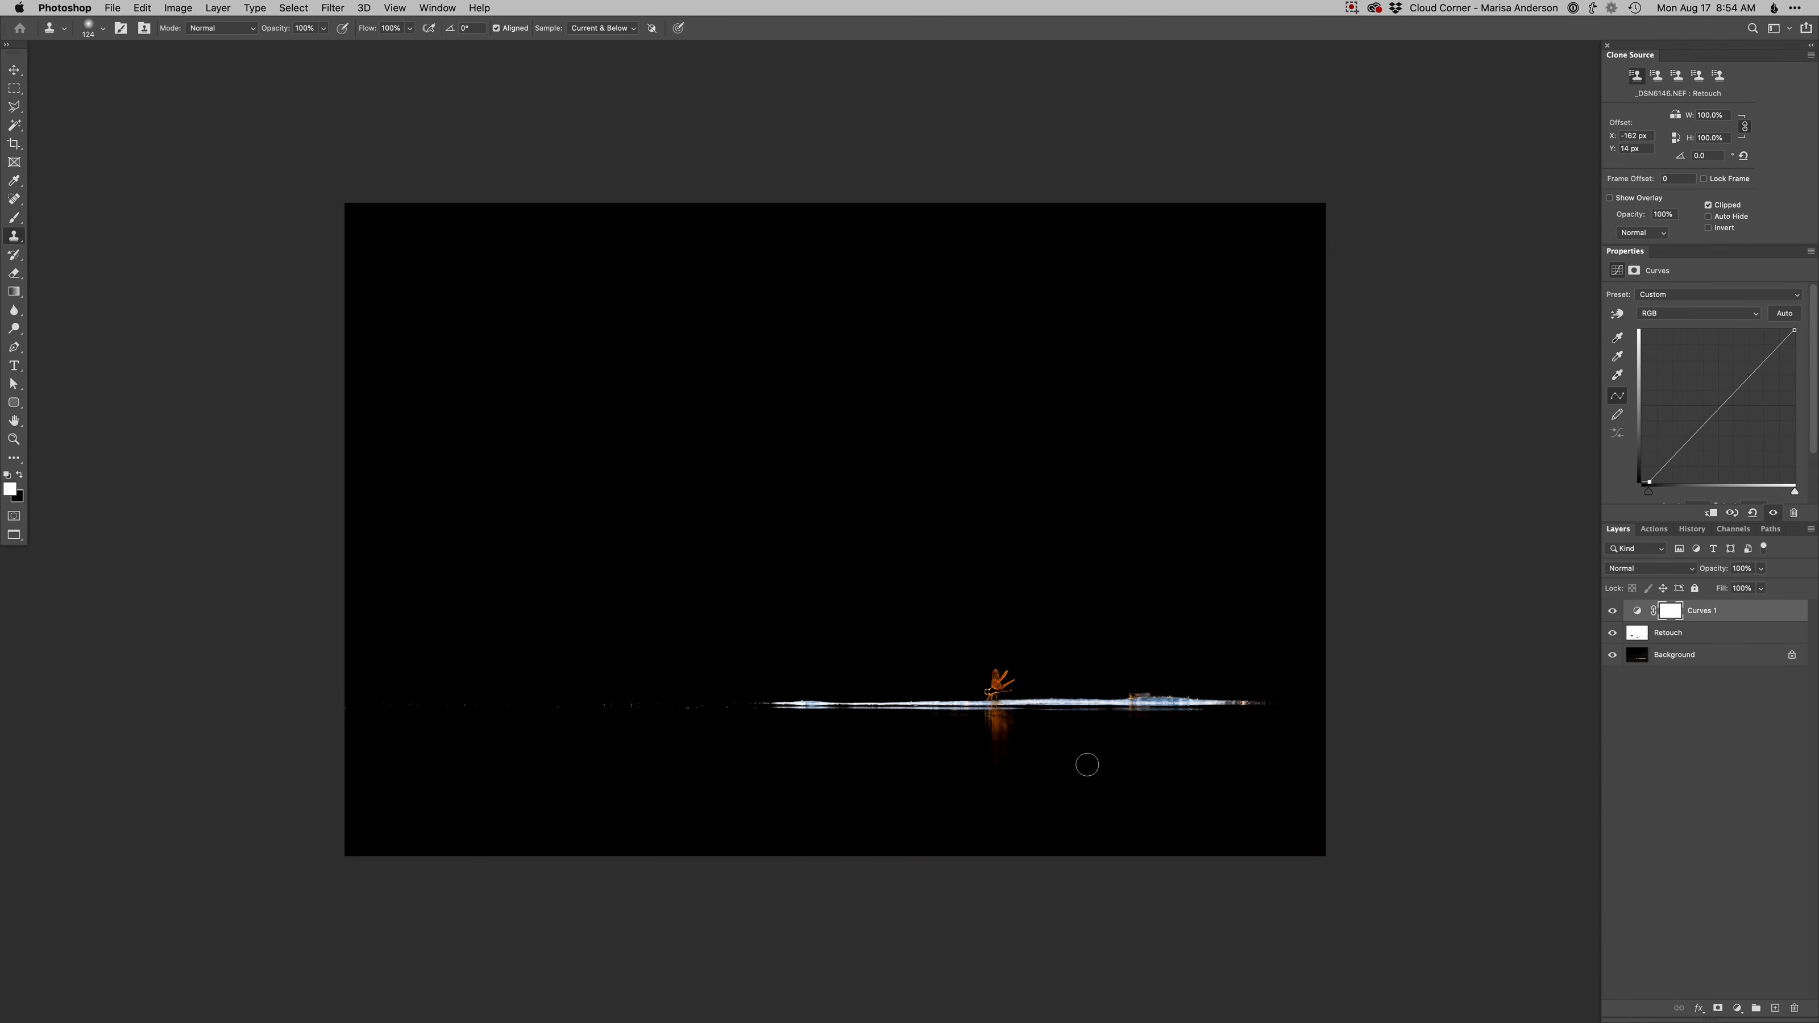
- Invert the Curves 1 mask and paint white with a large soft brush over the background above the waterline
{"action": "key", "text": "super+i"}
{"action": "key", "text": "b"}
{"action": "left_click_drag", "start_coordinate": [1063, 556], "coordinate": [1230, 548]}
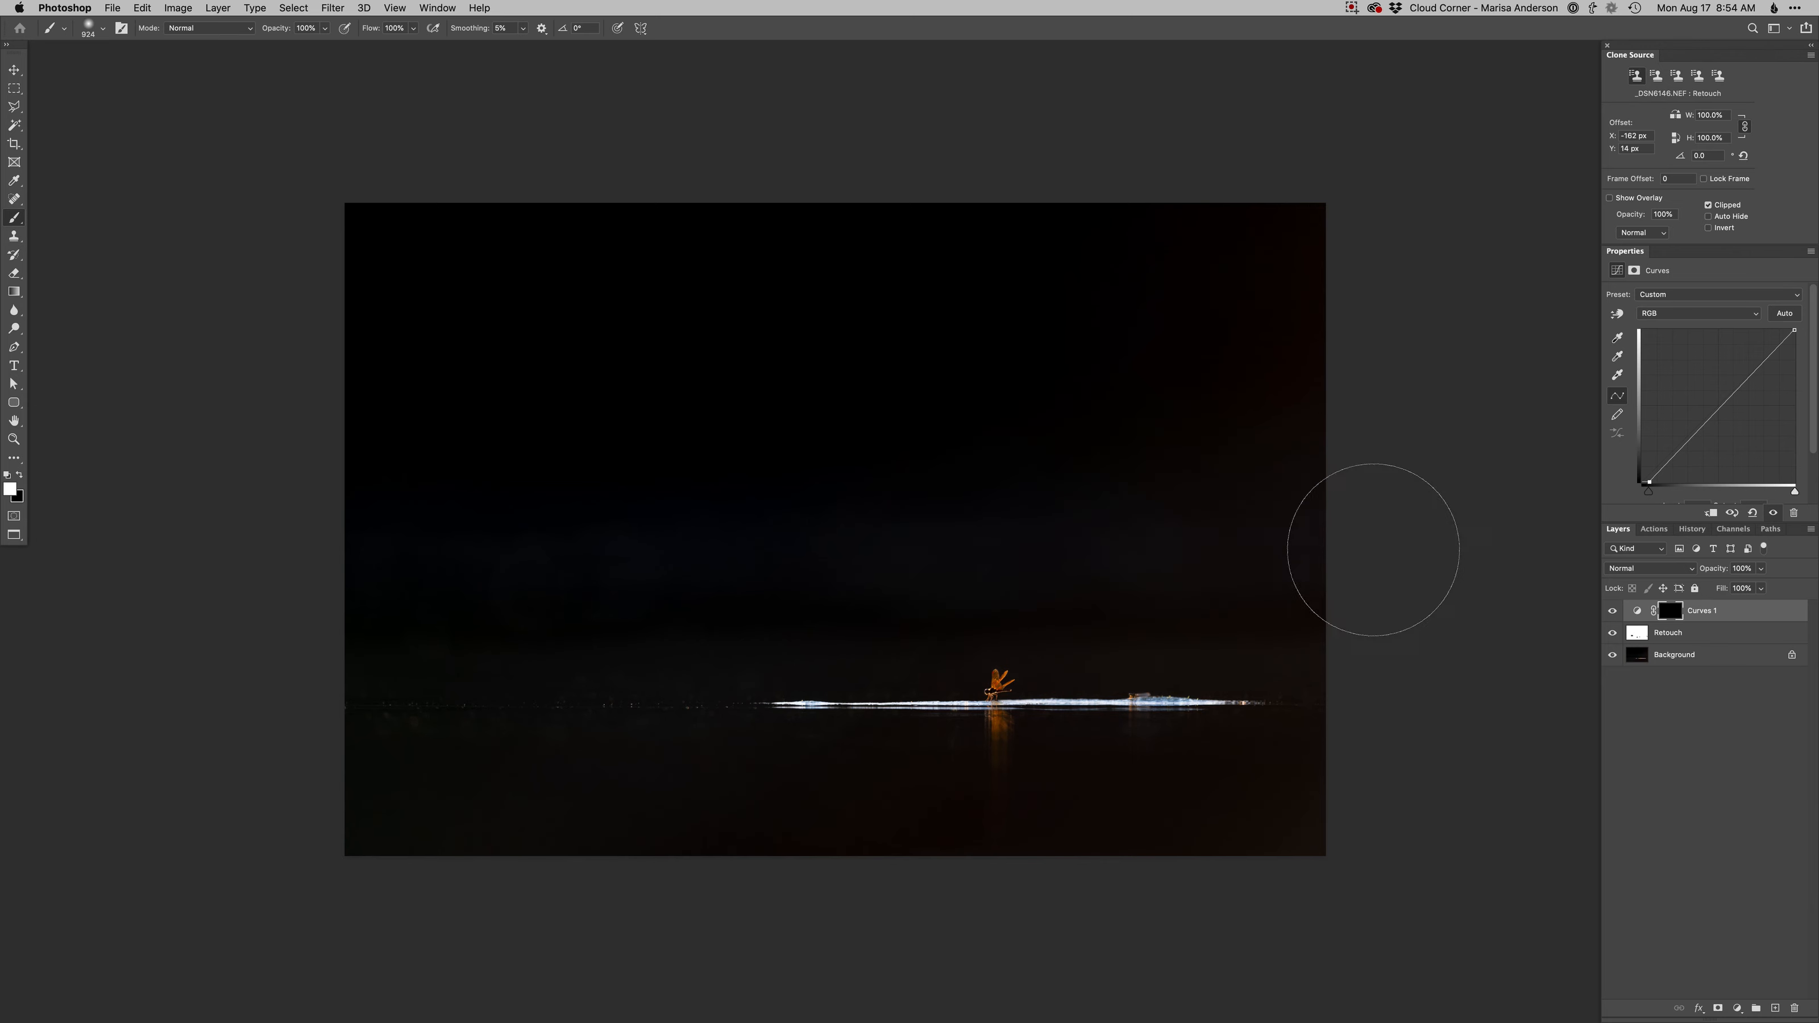
{"action": "left_click_drag", "start_coordinate": [1373, 549], "coordinate": [381, 492]}
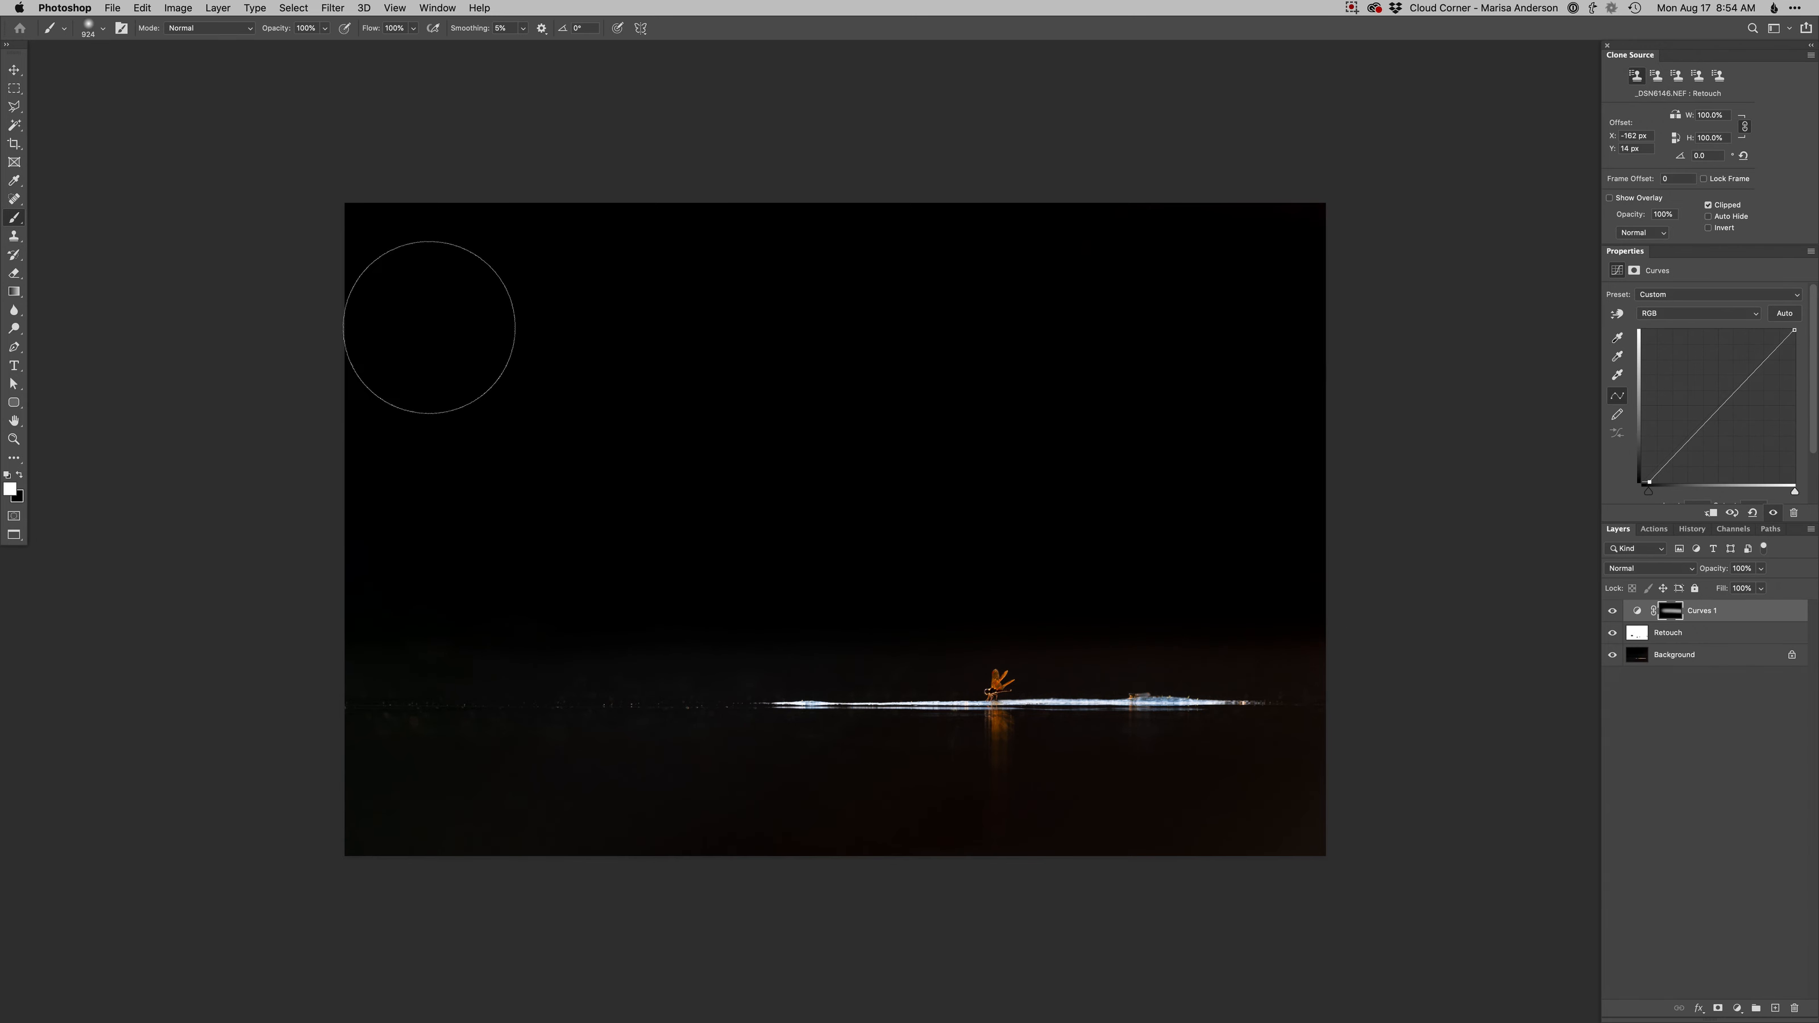
{"action": "mouse_move", "coordinate": [132, 668]}
{"action": "left_mouse_down"}
{"action": "mouse_move", "coordinate": [1133, 902]}
{"action": "mouse_move", "coordinate": [301, 833]}
{"action": "left_mouse_up"}
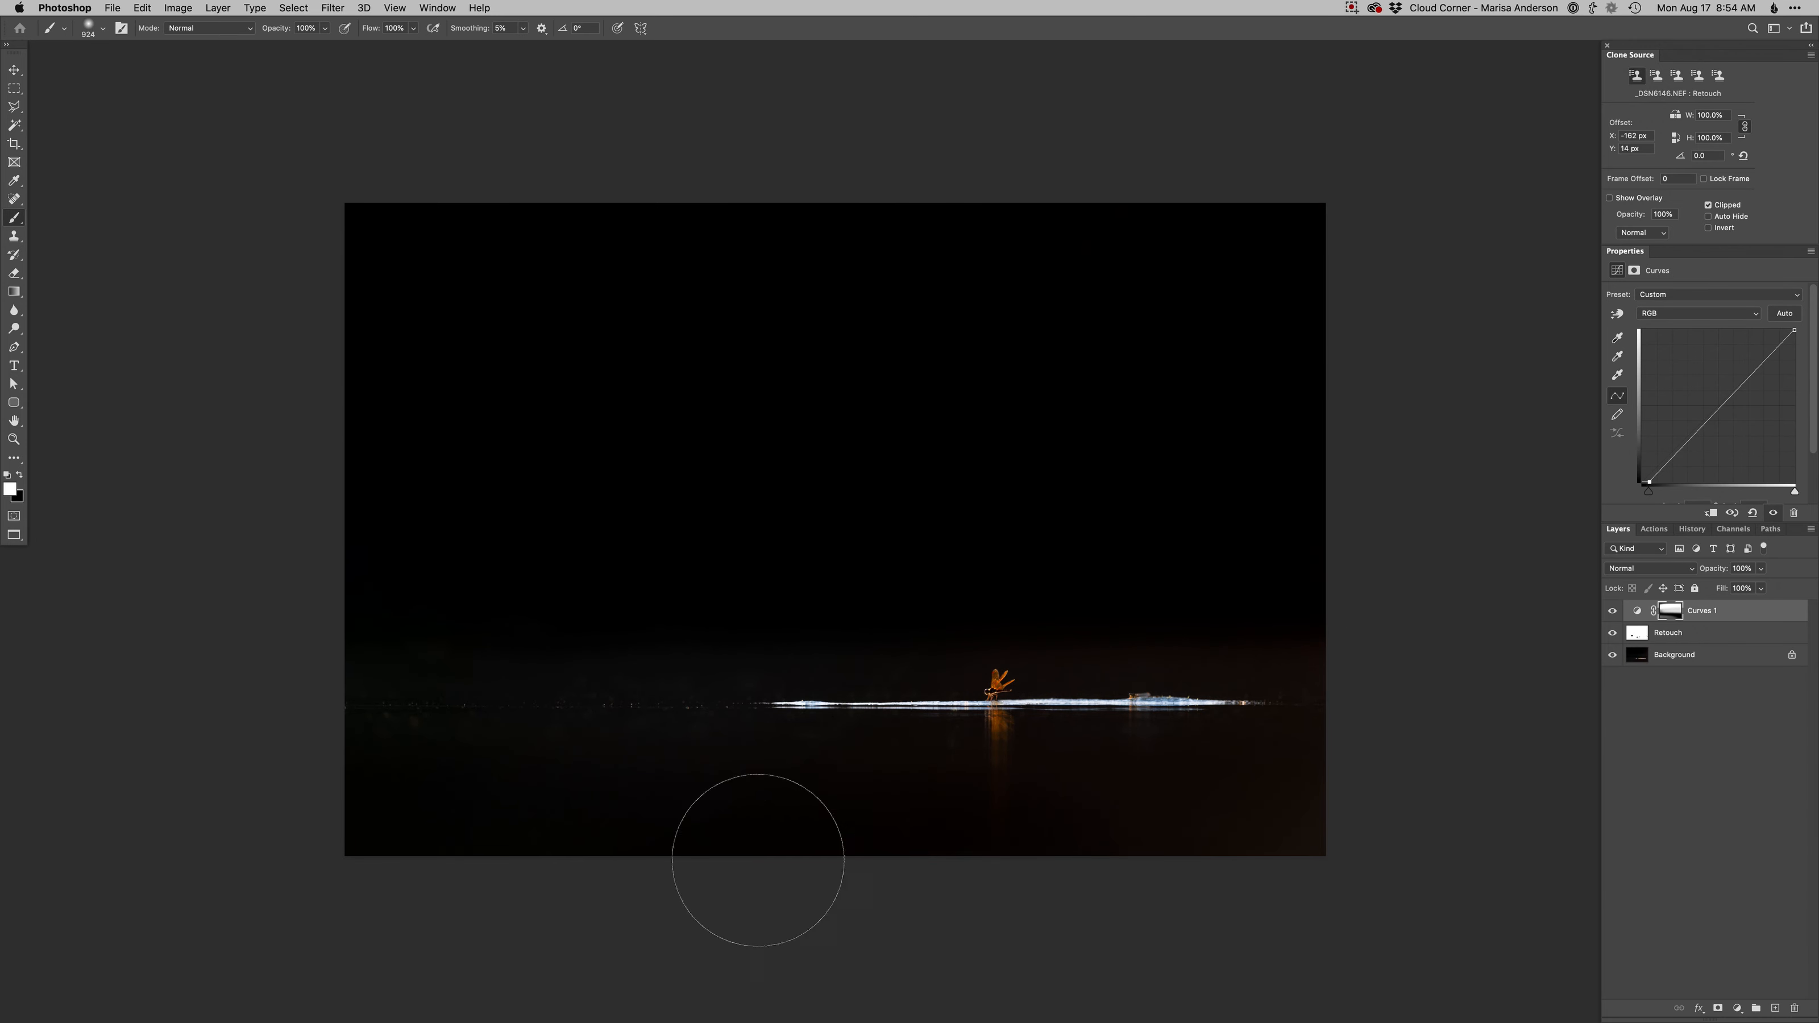
- Extend the white painting on the Curves 1 mask over the left-hand background close to the waterline and the lower water
{"action": "left_click_drag", "start_coordinate": [759, 609], "coordinate": [651, 631]}
{"action": "left_click_drag", "start_coordinate": [883, 658], "coordinate": [862, 652]}
{"action": "scroll", "coordinate": [32, 671], "scroll_direction": "left", "scroll_amount": 15}
{"action": "left_click_drag", "start_coordinate": [1246, 745], "coordinate": [529, 738]}
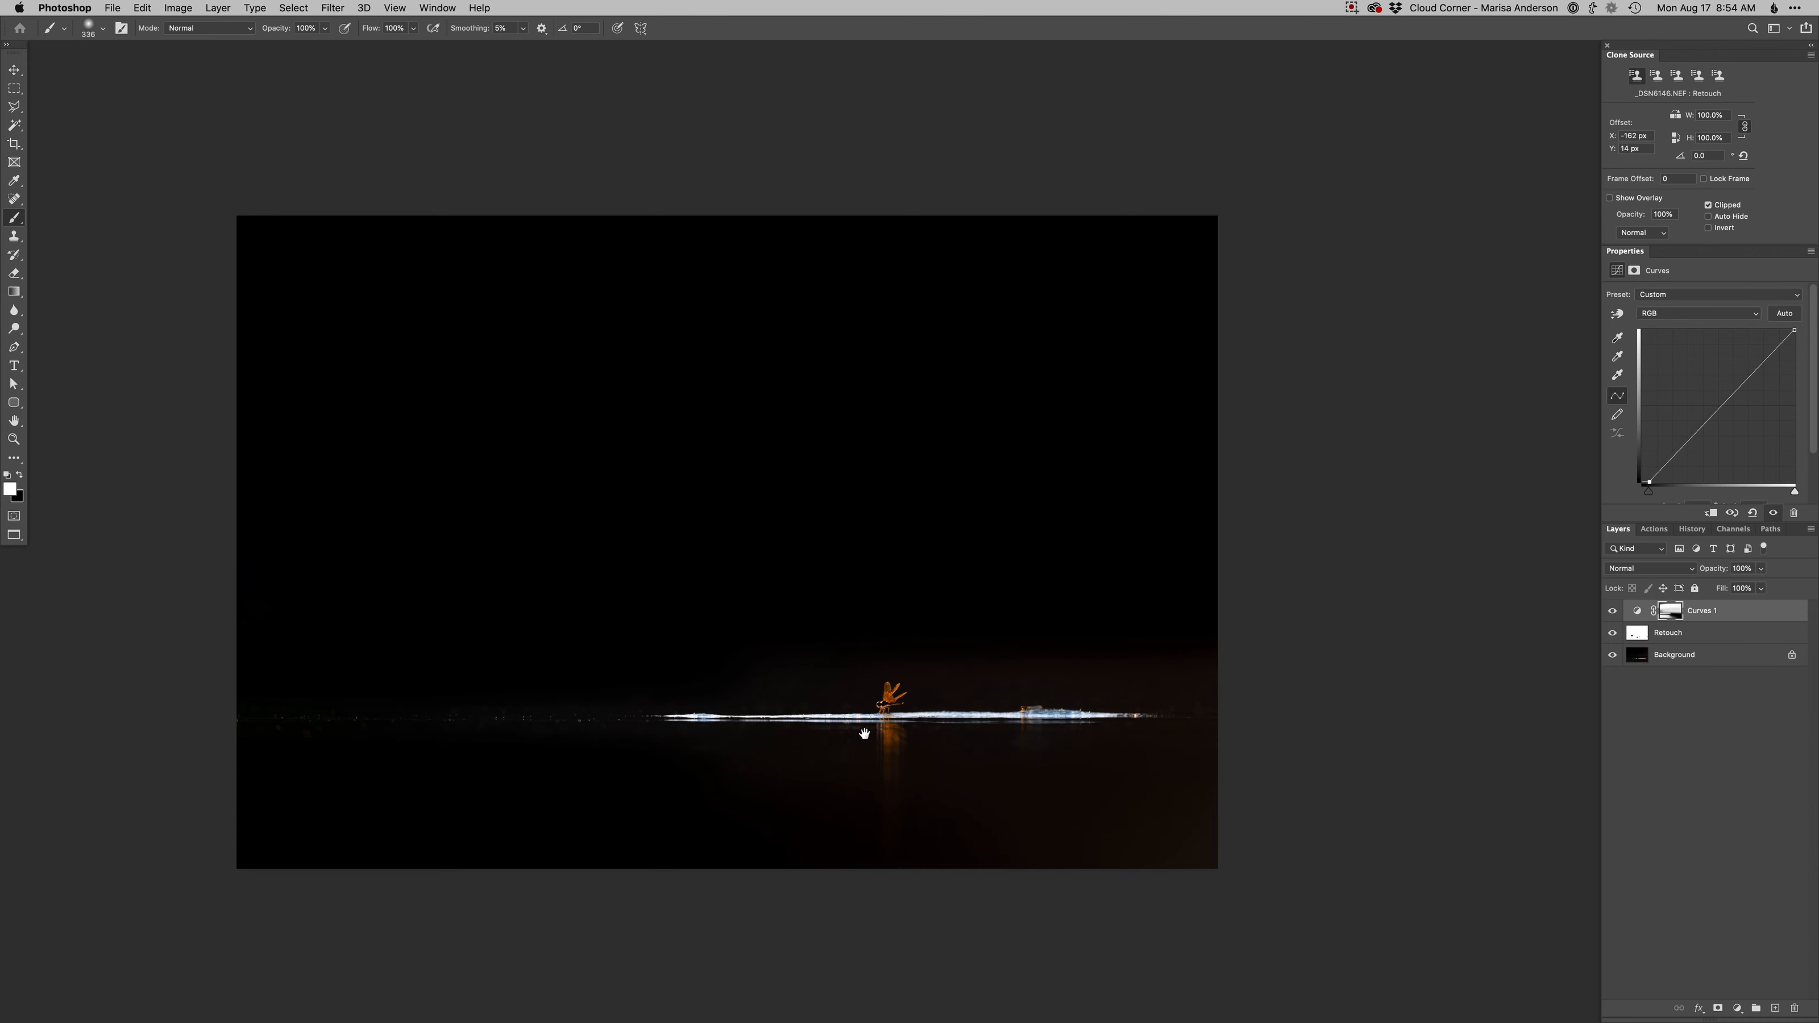
- Add a brightening Curves layer named Dodge with a black mask and choose the first soft round brush preset
{"action": "key", "text": "super+alt+shift+c"}
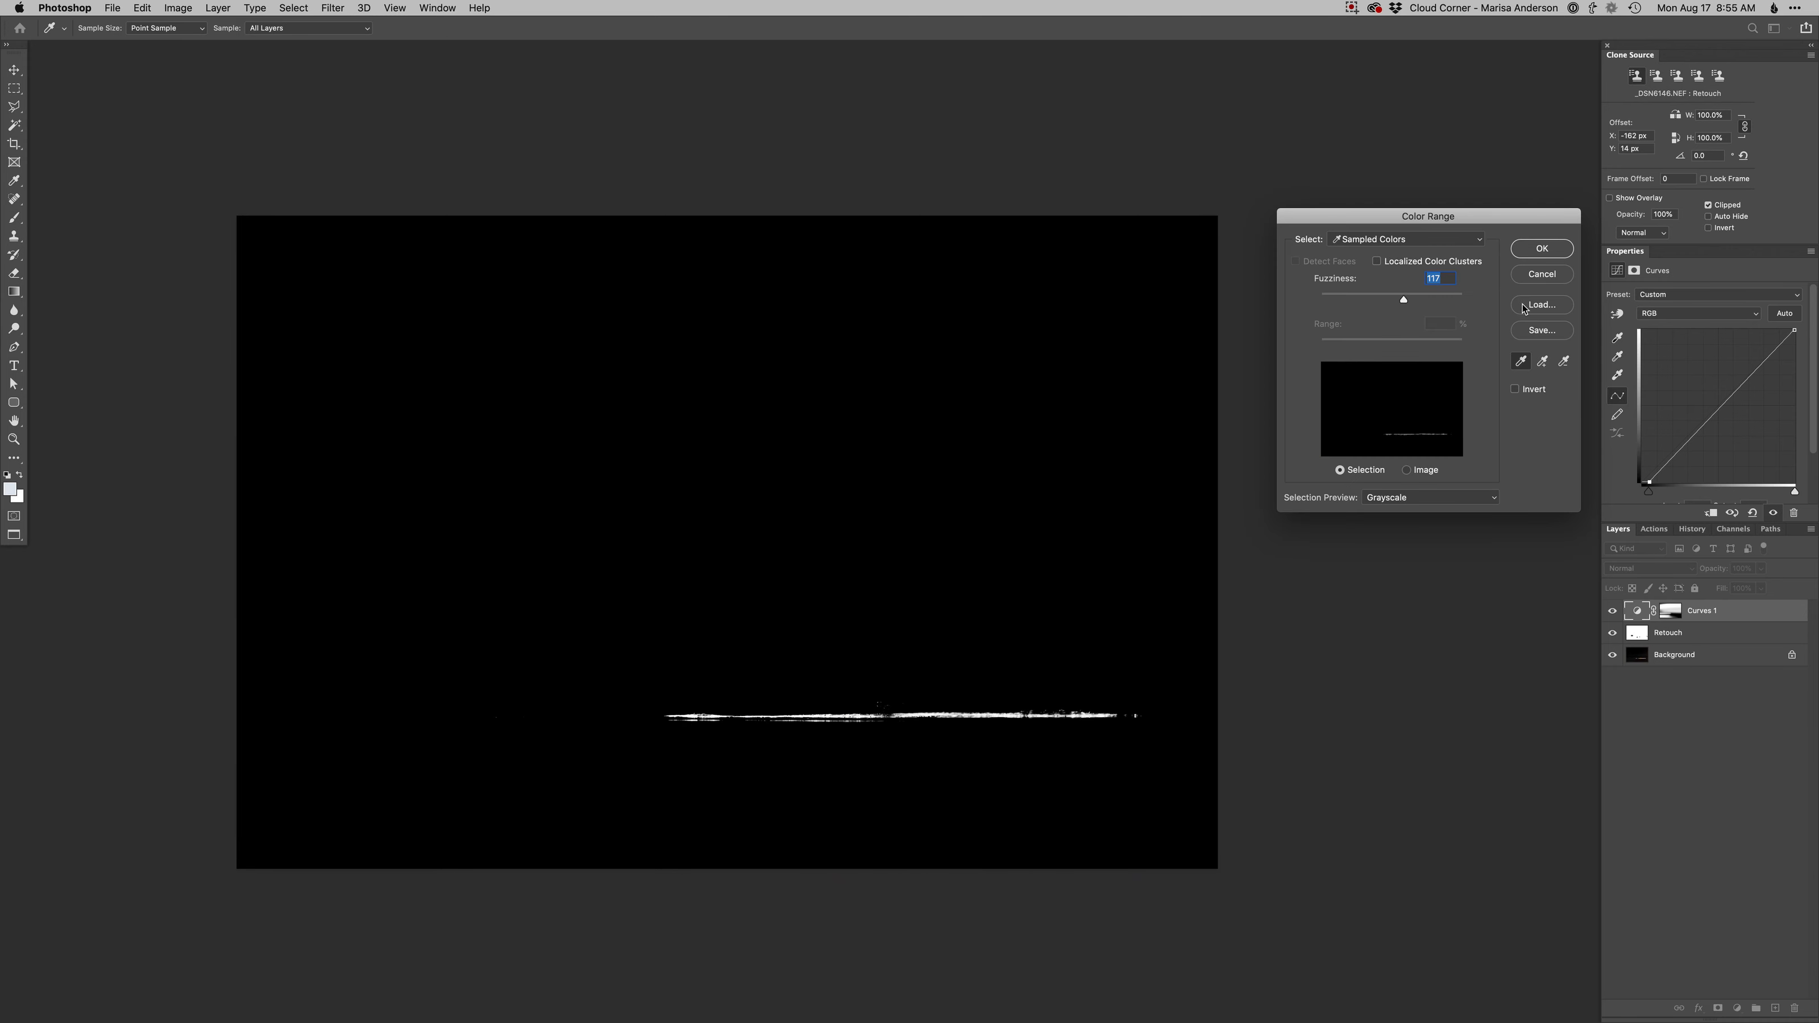
{"action": "left_click", "coordinate": [1541, 274]}
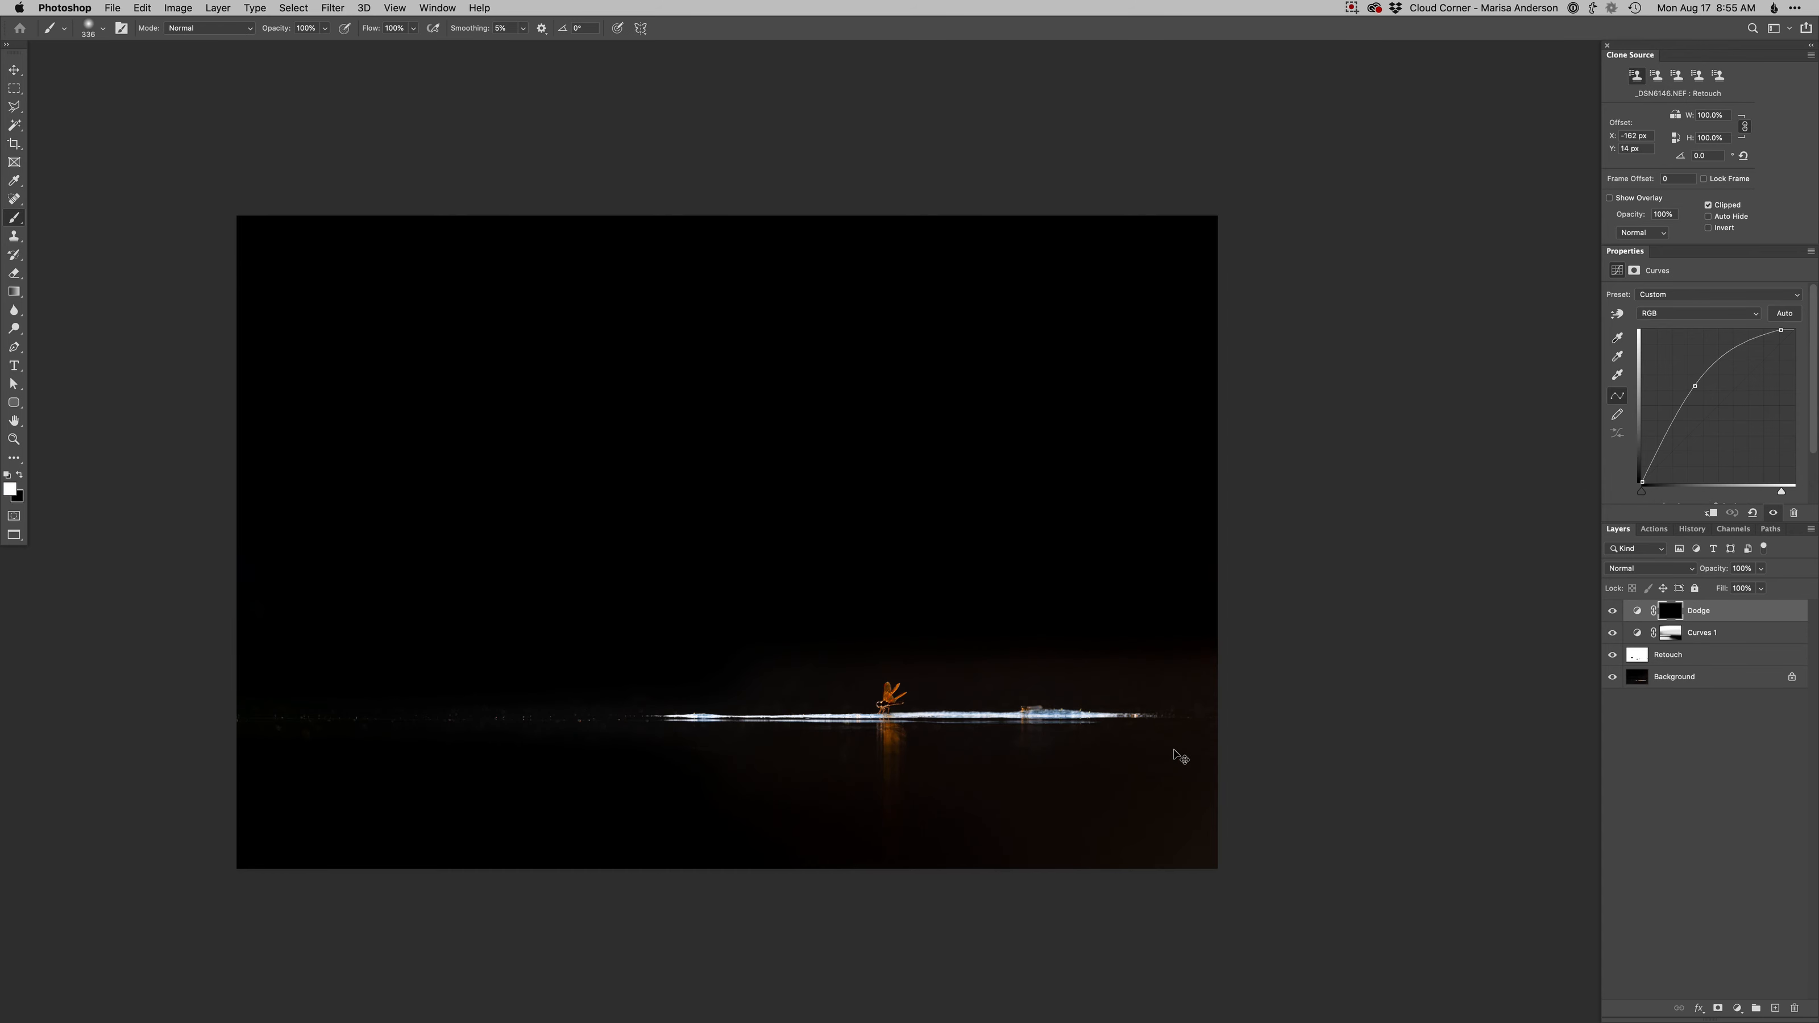
{"action": "key", "text": "super+space"}
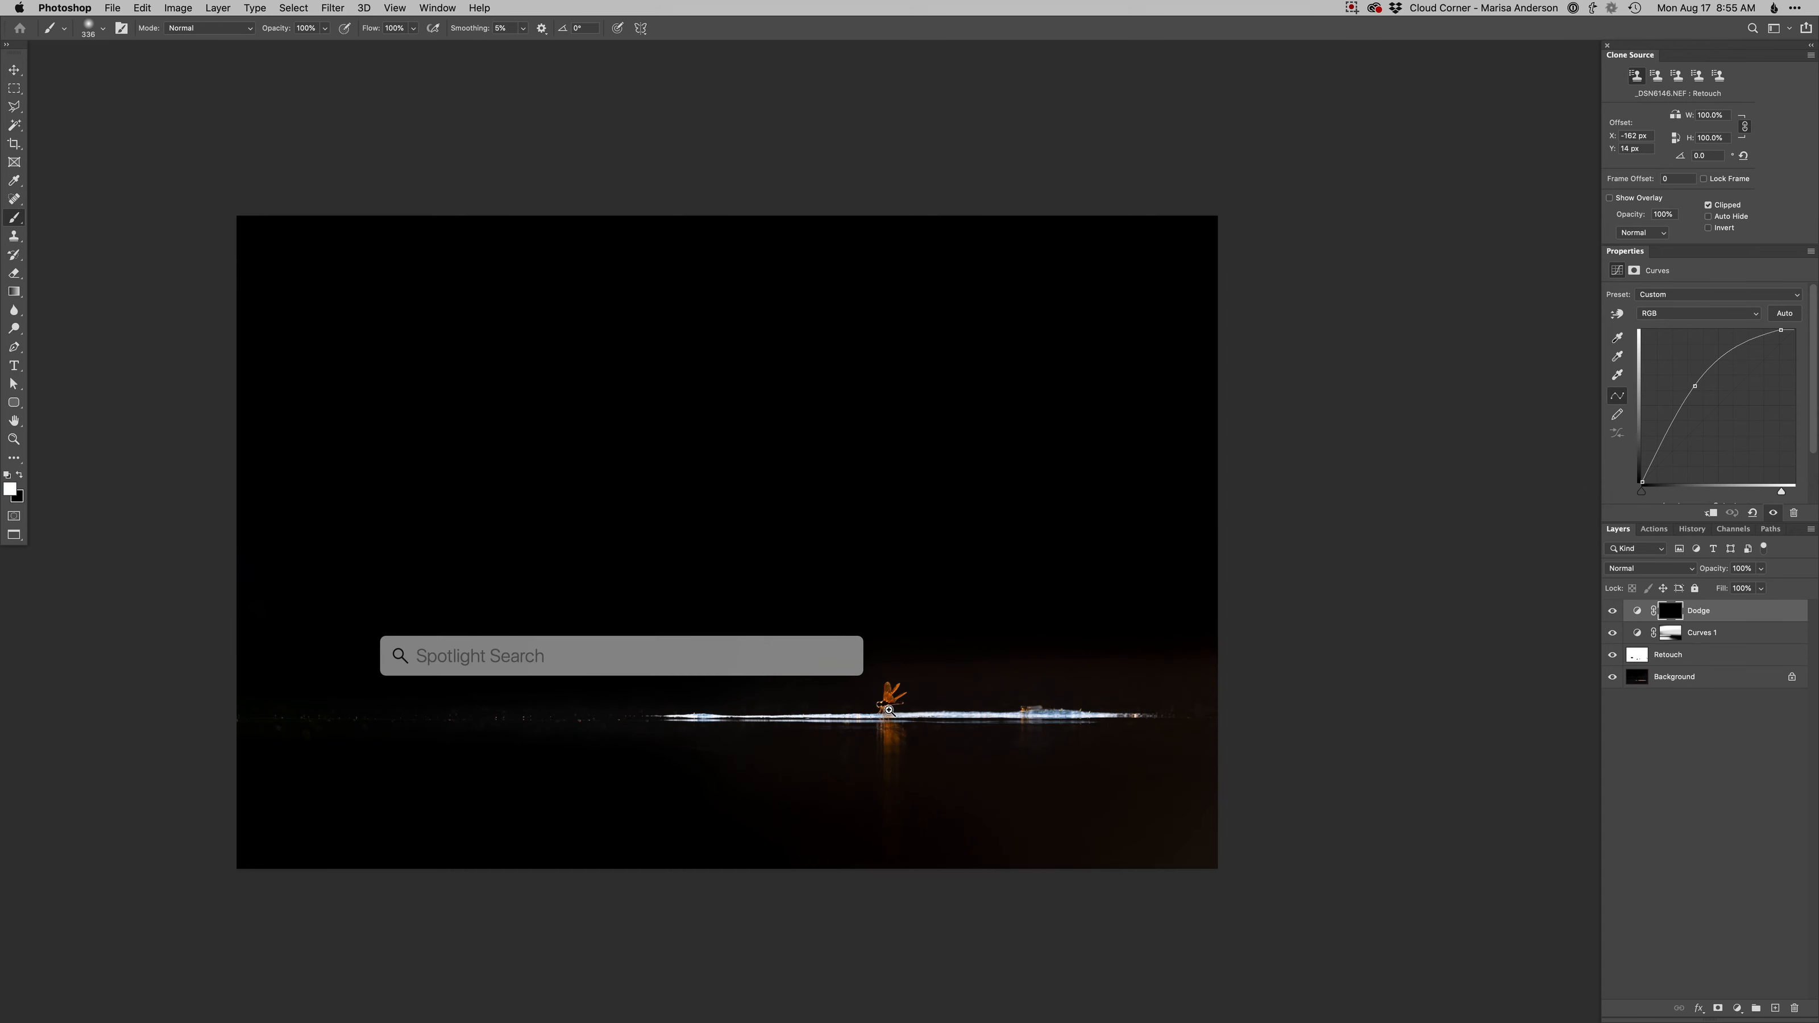
{"action": "key", "text": "Escape"}
{"action": "left_click", "coordinate": [888, 710], "text": "super"}
{"action": "right_click", "coordinate": [924, 756]}
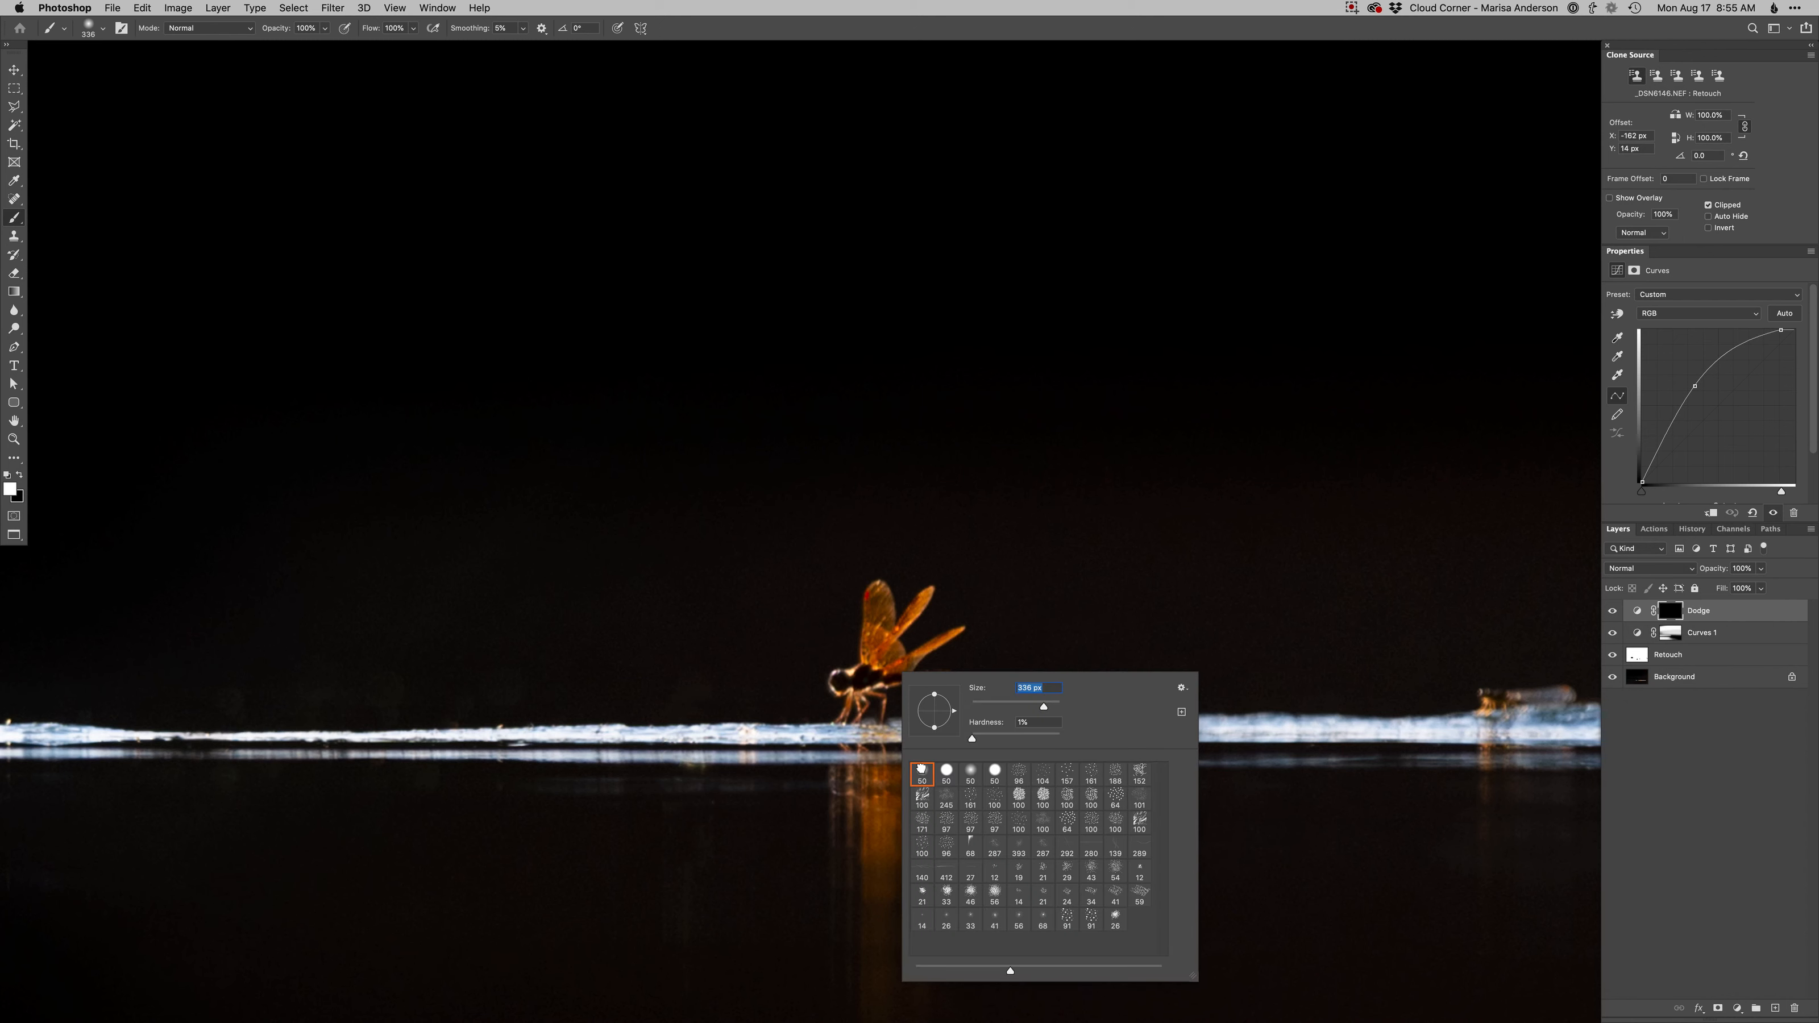
{"action": "left_click", "coordinate": [921, 769]}
- Paint white on the Dodge mask over the dragonfly's head, wings and tail
{"action": "left_click_drag", "start_coordinate": [872, 679], "coordinate": [856, 679]}
{"action": "left_click_drag", "start_coordinate": [895, 616], "coordinate": [912, 612]}
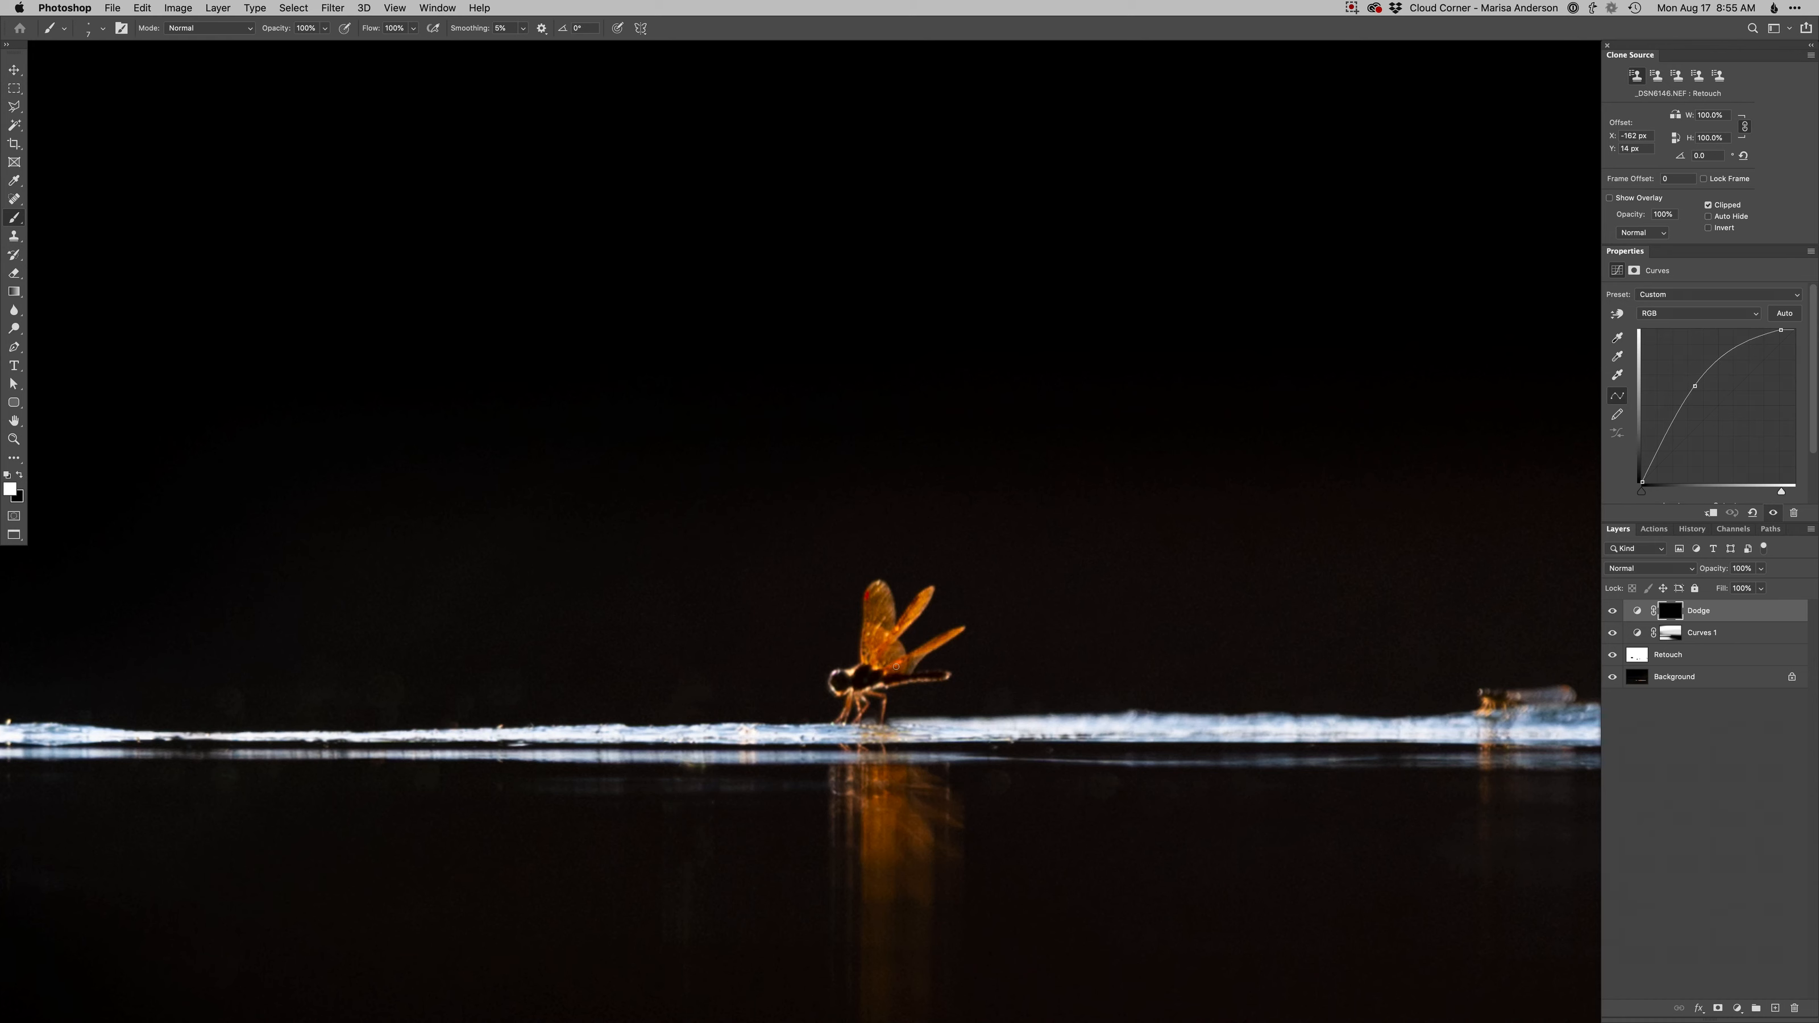
{"action": "left_click_drag", "start_coordinate": [892, 679], "coordinate": [950, 675]}
- Paint white on the Dodge mask over the dragonfly's orange reflection in the water
{"action": "left_click_drag", "start_coordinate": [857, 792], "coordinate": [881, 790]}
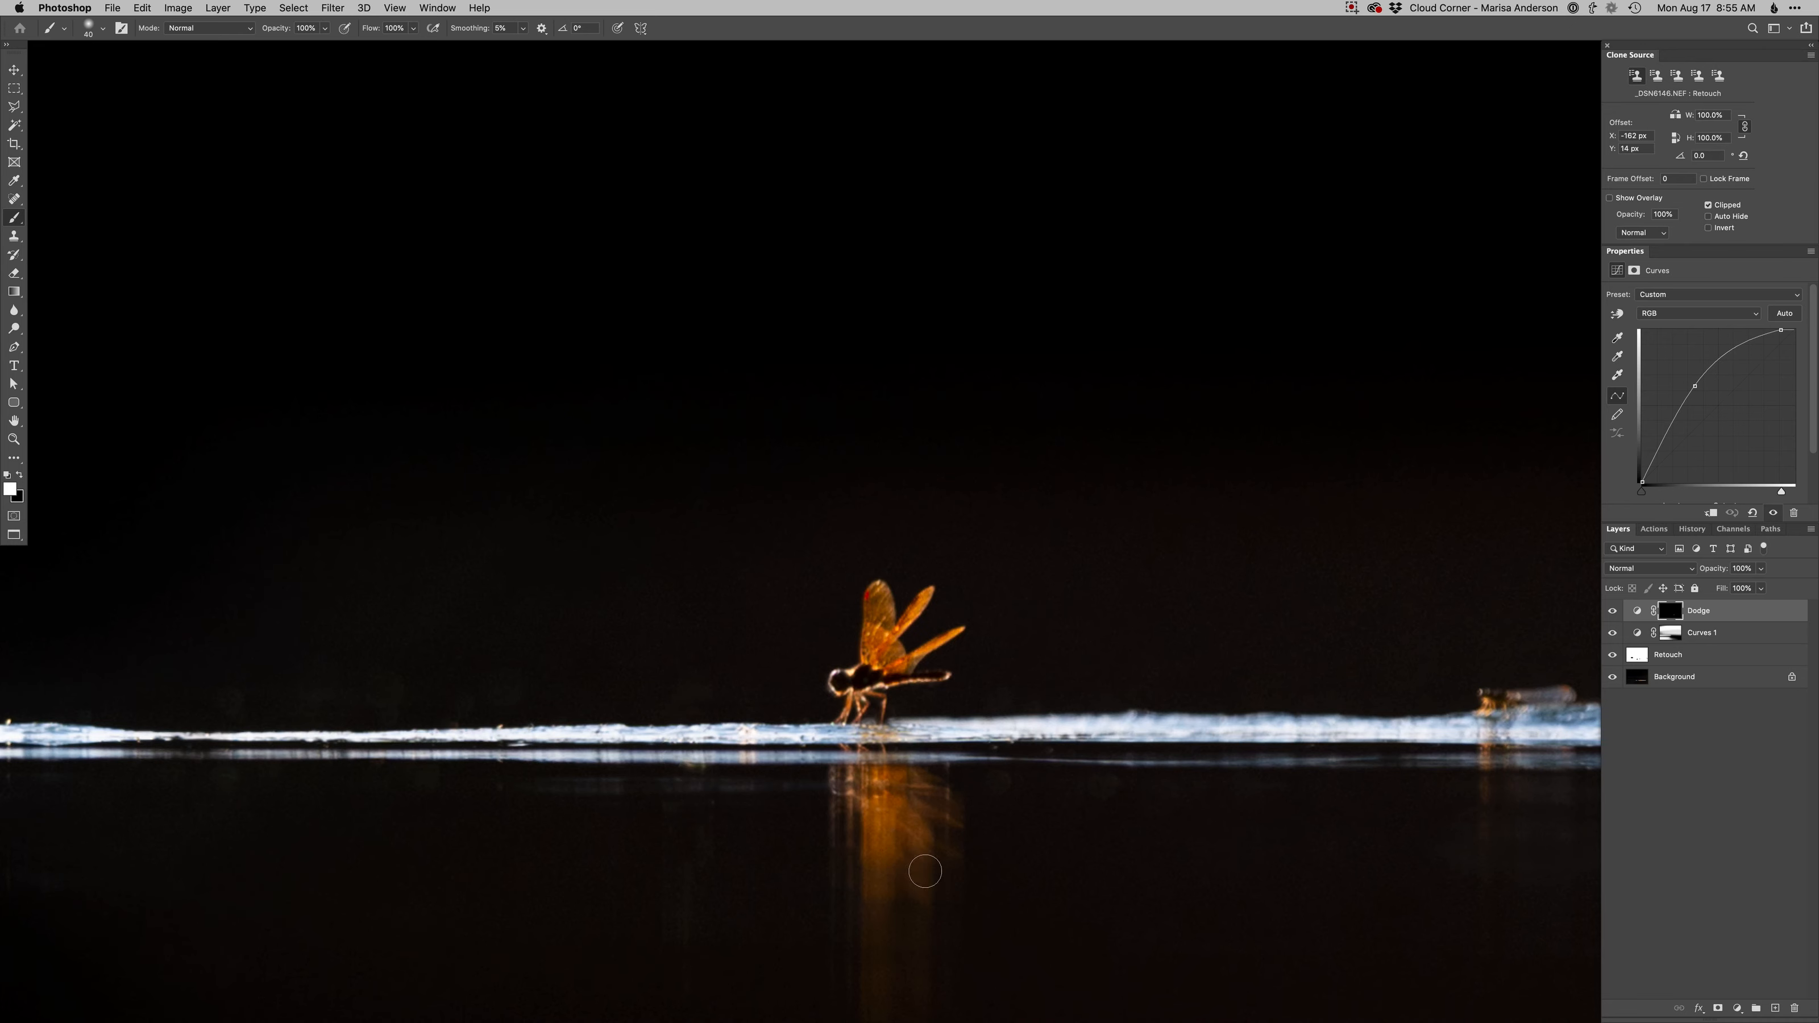
{"action": "scroll", "coordinate": [896, 838], "scroll_direction": "down", "scroll_amount": 5}
{"action": "left_click_drag", "start_coordinate": [892, 755], "coordinate": [885, 755]}
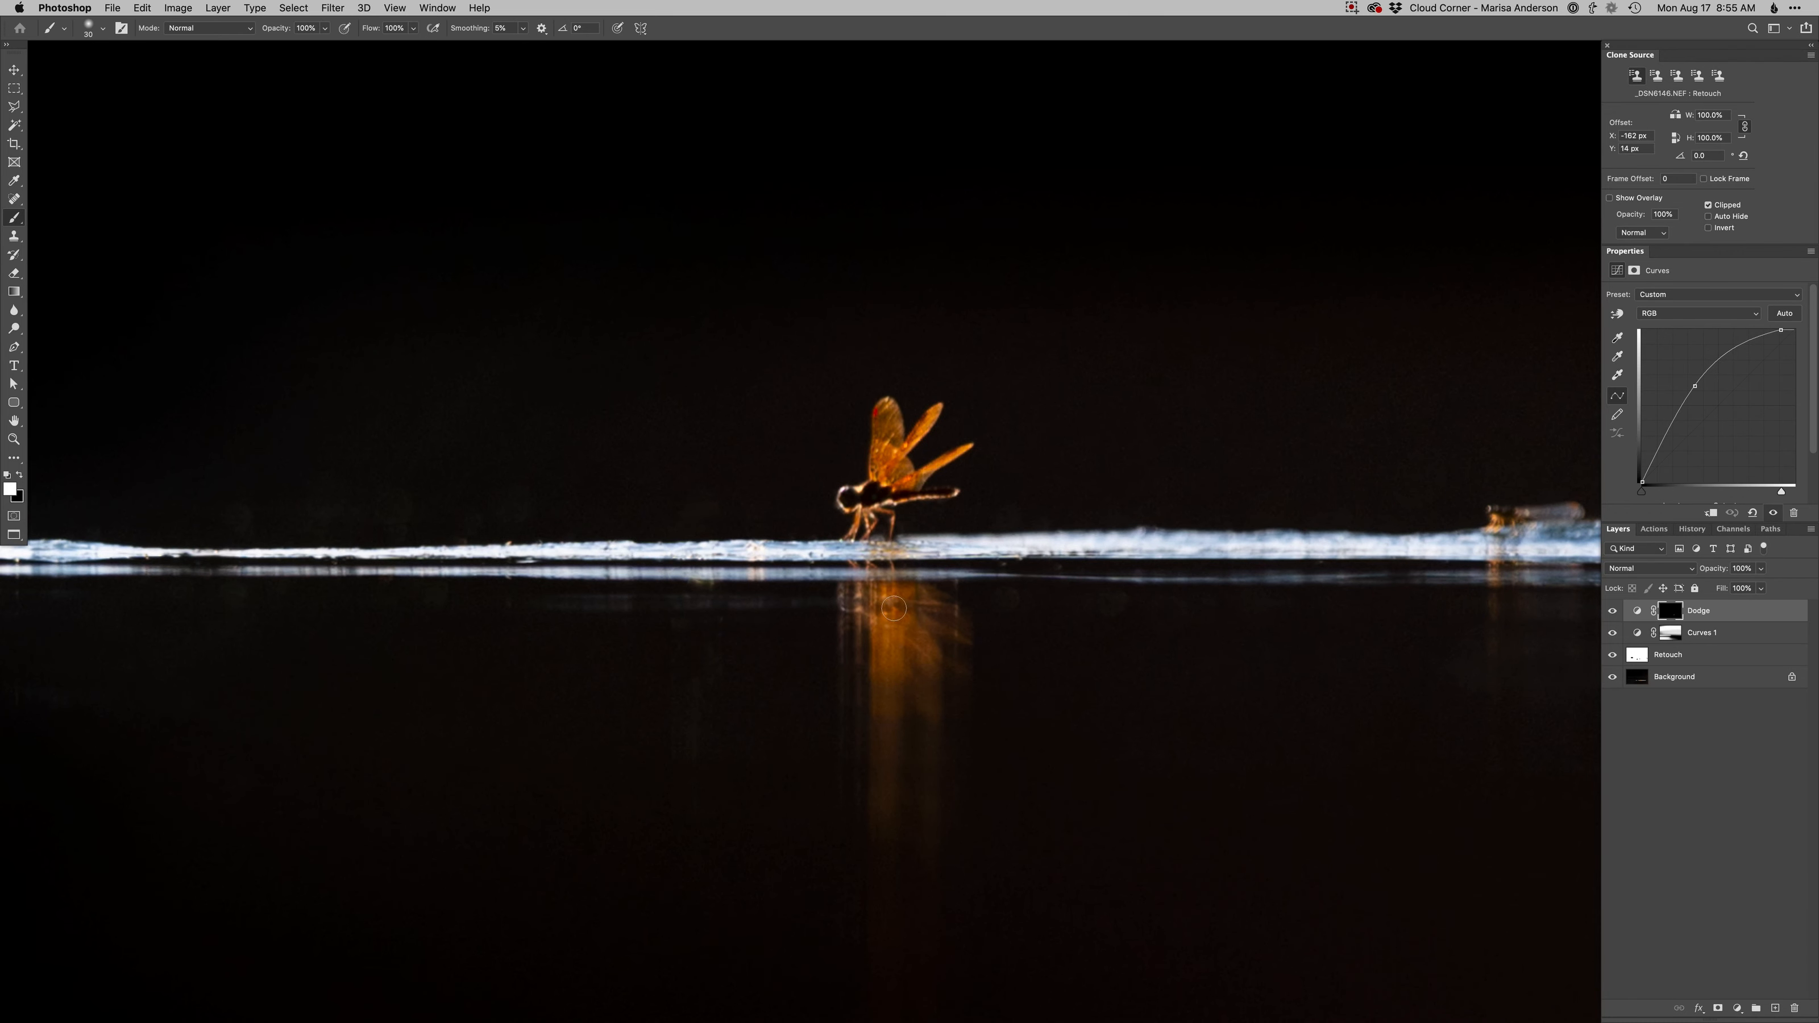
{"action": "left_click_drag", "start_coordinate": [841, 663], "coordinate": [879, 772]}
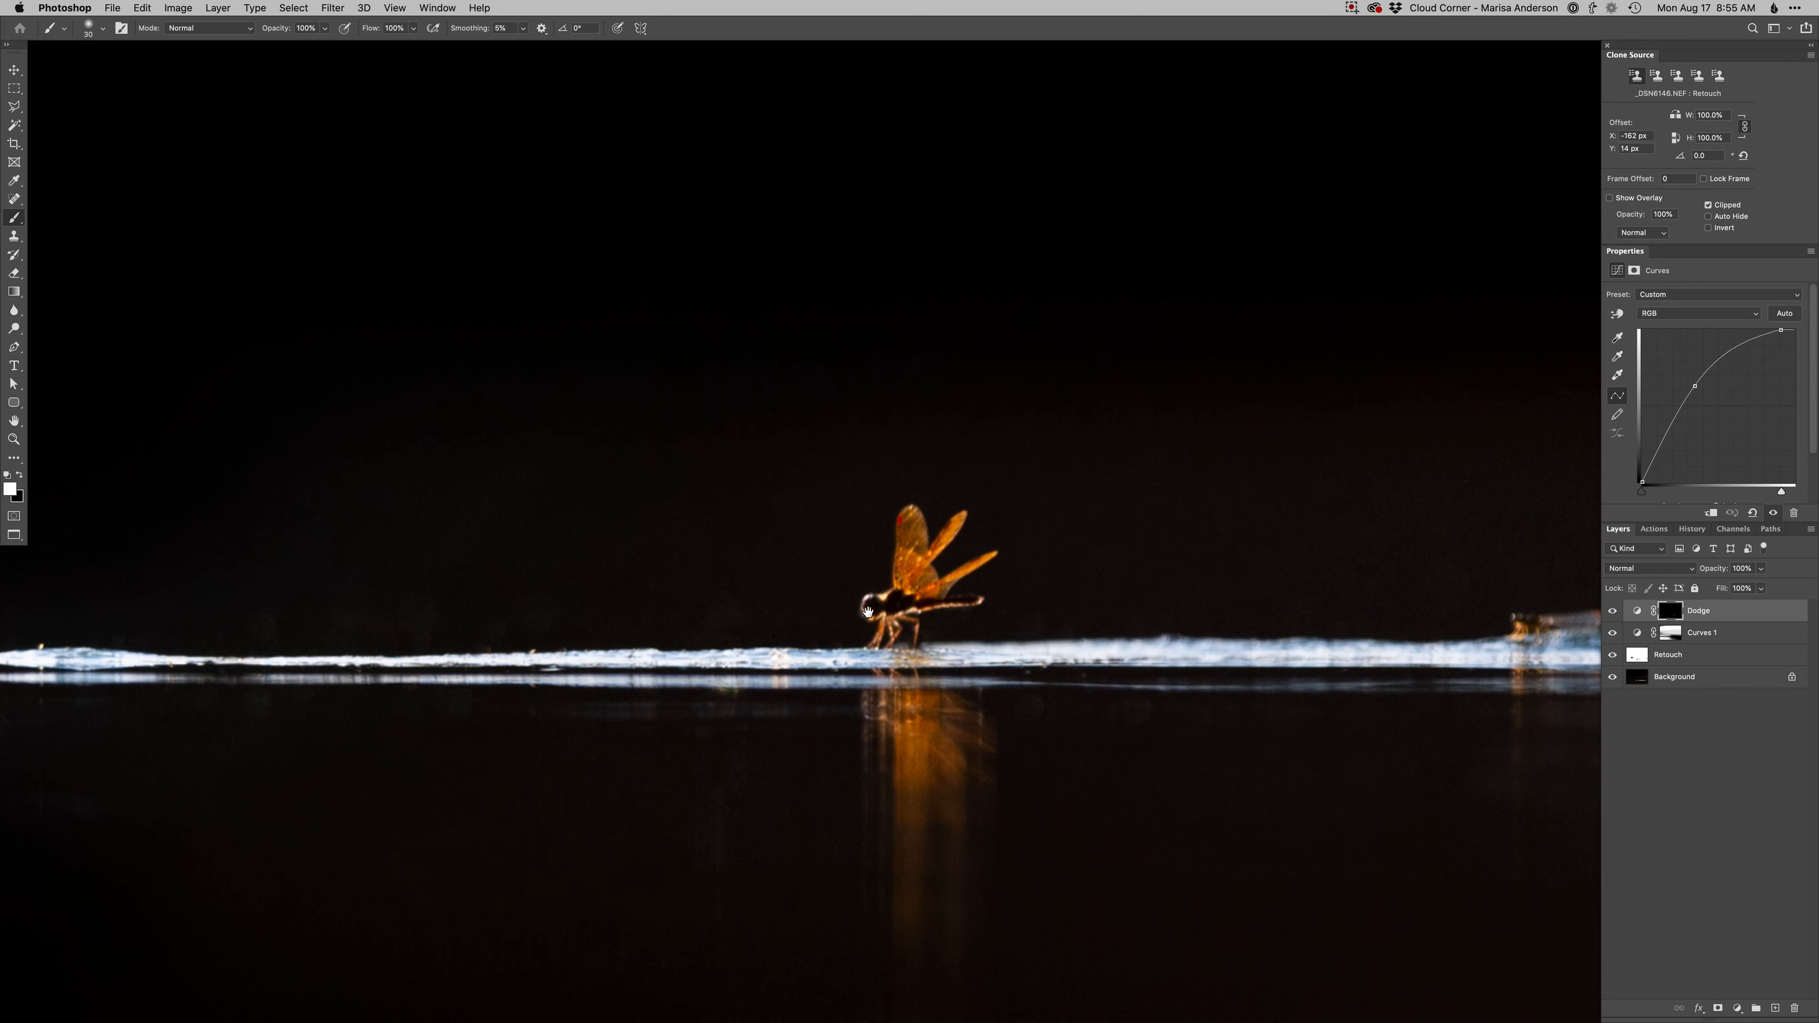
- Select the Curves 1 mask and paint white over the dragonfly's underside near its legs
{"action": "left_click", "coordinate": [1671, 632]}
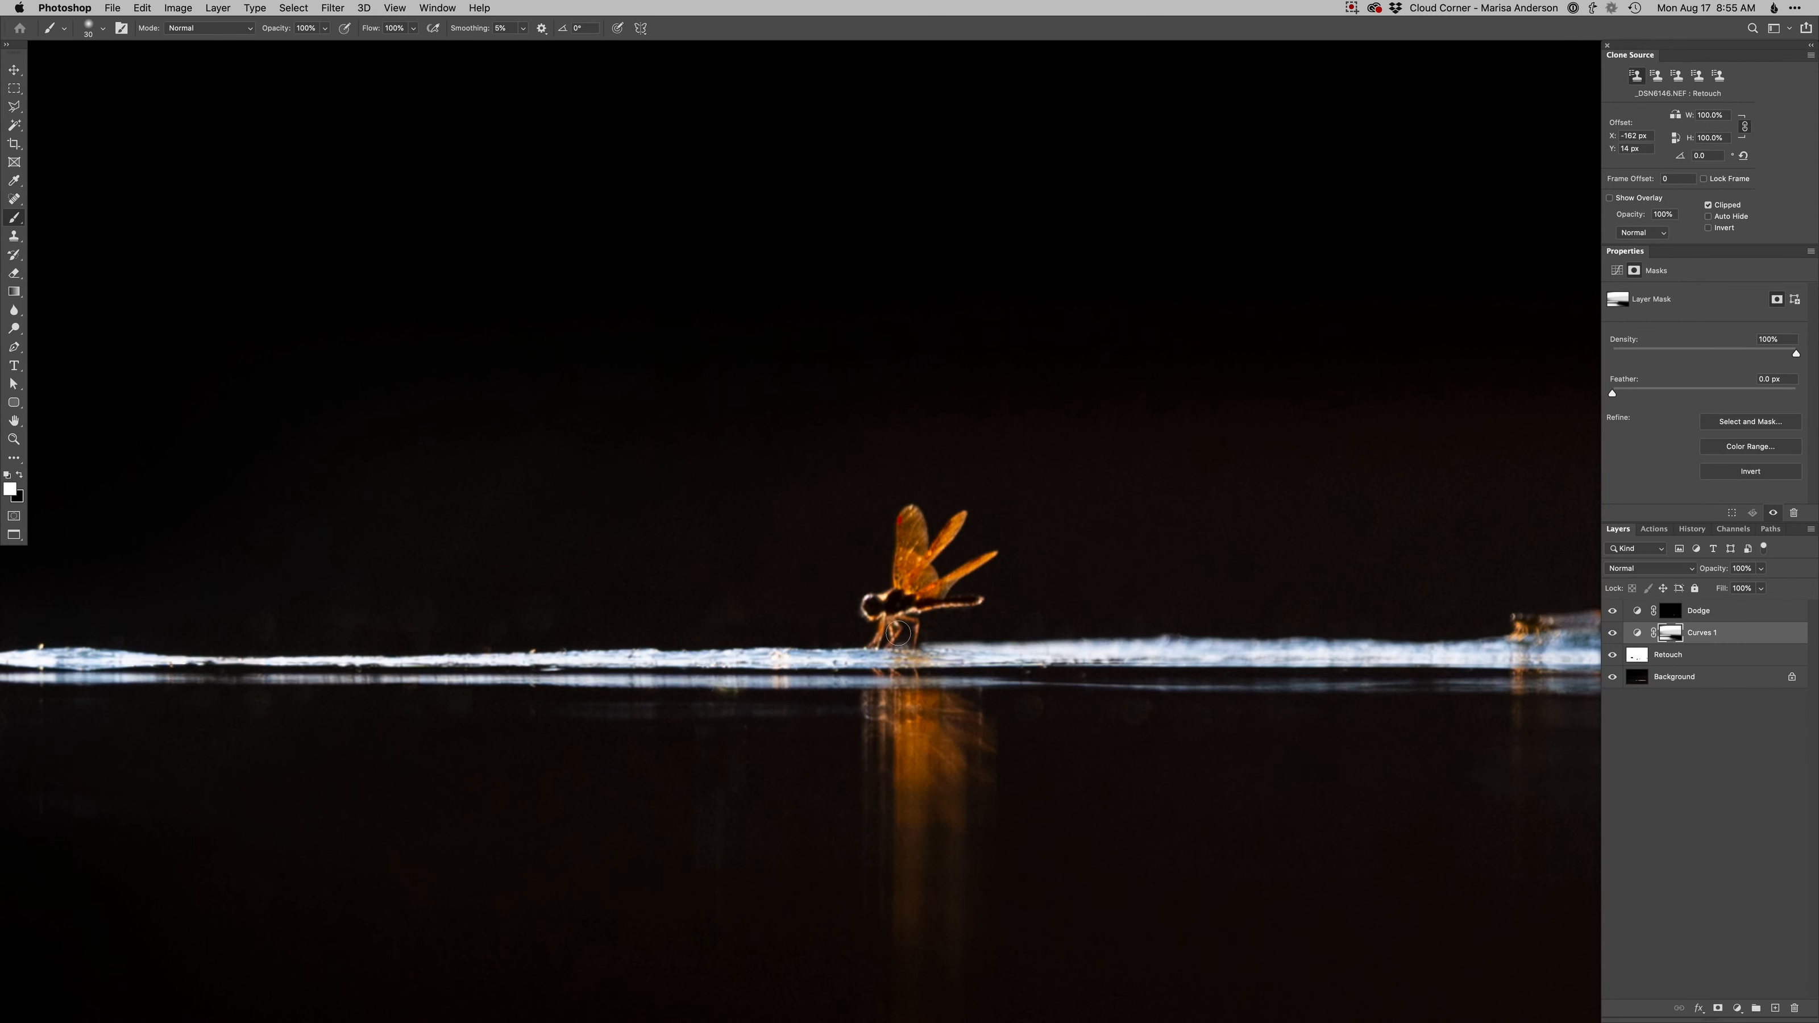
{"action": "left_click_drag", "start_coordinate": [894, 619], "coordinate": [873, 622]}
{"action": "scroll", "coordinate": [1035, 764], "scroll_direction": "down", "scroll_amount": 4}
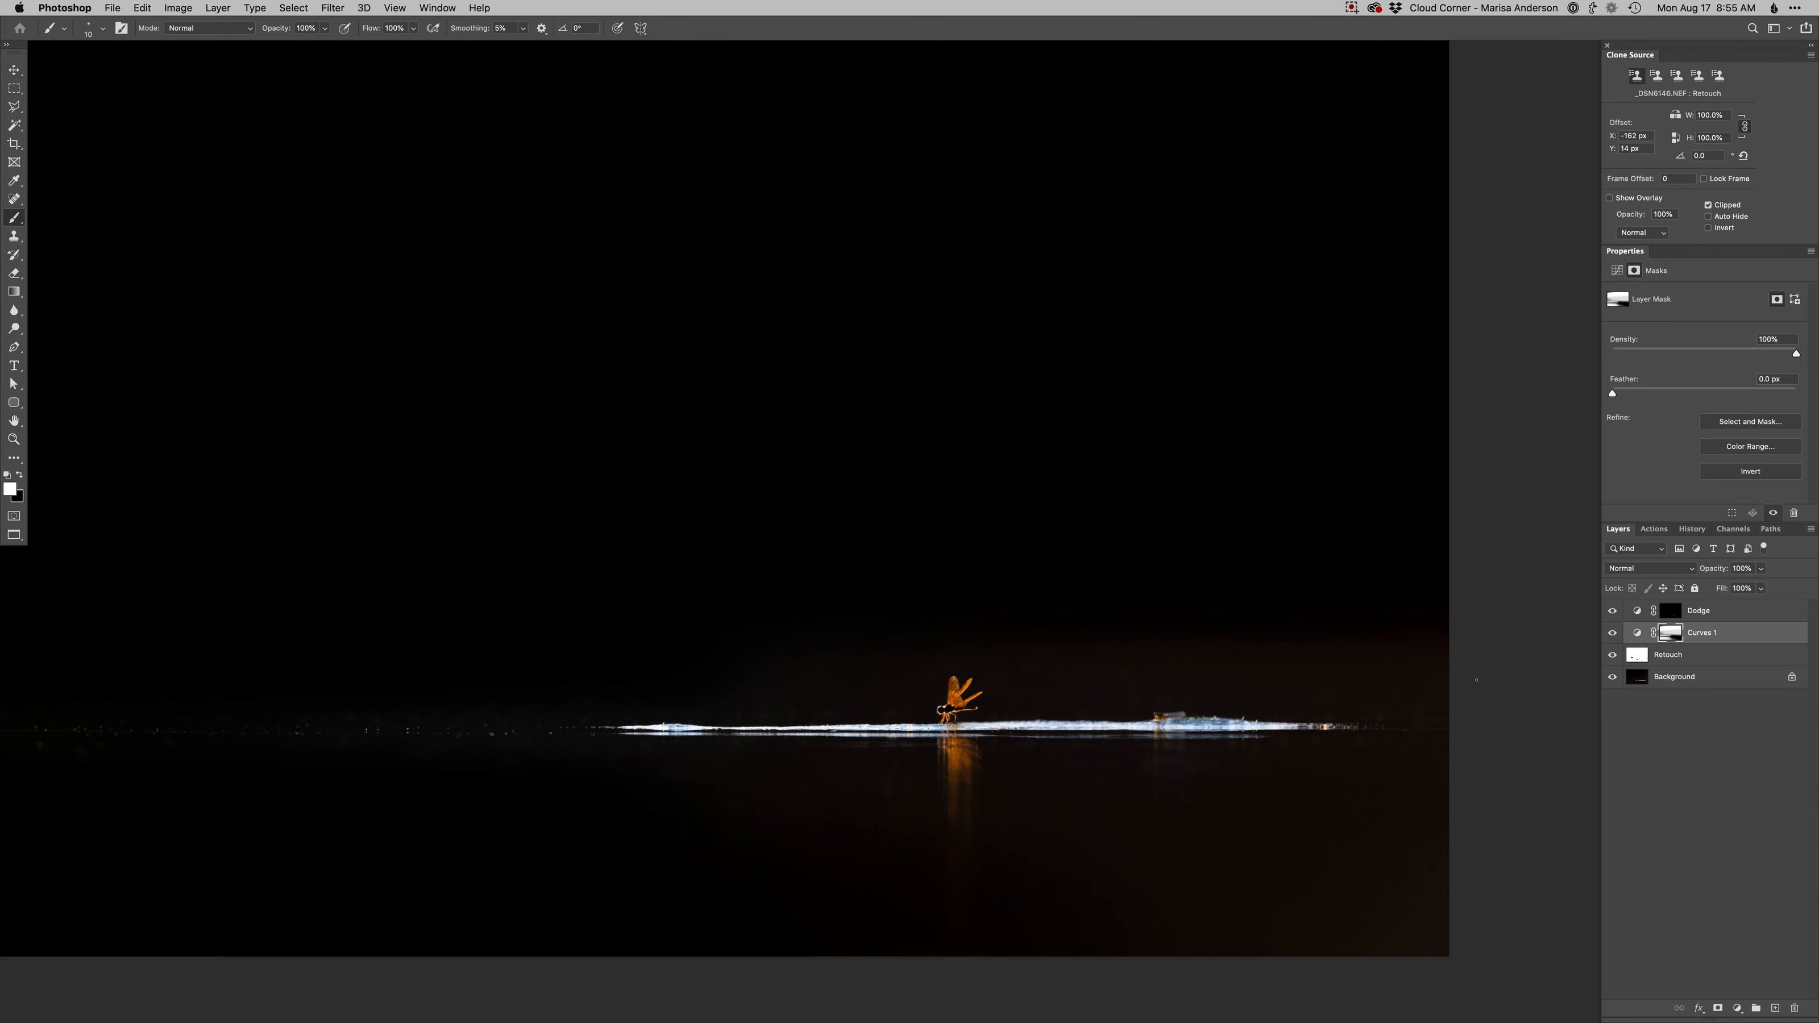
- Add a darkening Curves layer named Burn above Curves 1 and paint its mask over the bright waterline right of the dragonfly
{"action": "left_click", "coordinate": [1635, 636]}
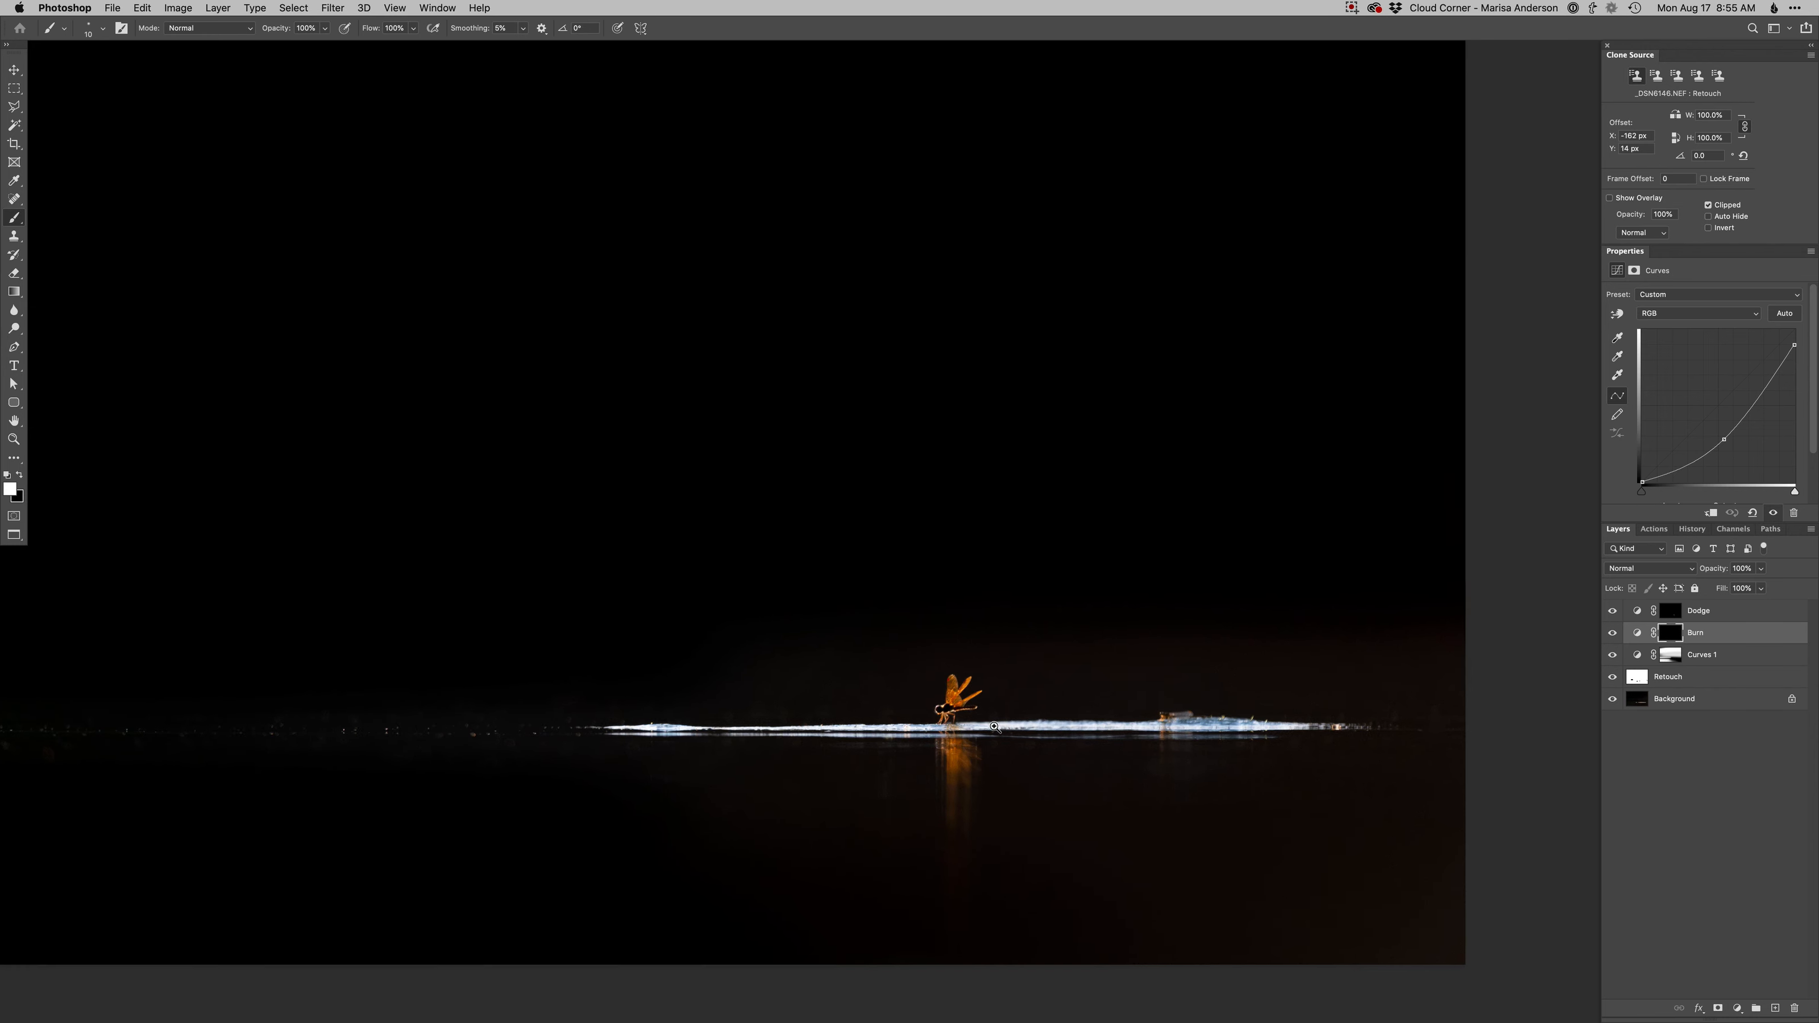
{"action": "scroll", "coordinate": [1071, 761], "scroll_direction": "up", "scroll_amount": 3}
{"action": "key", "text": "bracketright"}
{"action": "key", "text": "bracketright"}
{"action": "key", "text": "bracketright"}
{"action": "key", "text": "bracketright"}
{"action": "key", "text": "bracketright"}
{"action": "key", "text": "bracketright"}
{"action": "key", "text": "bracketright"}
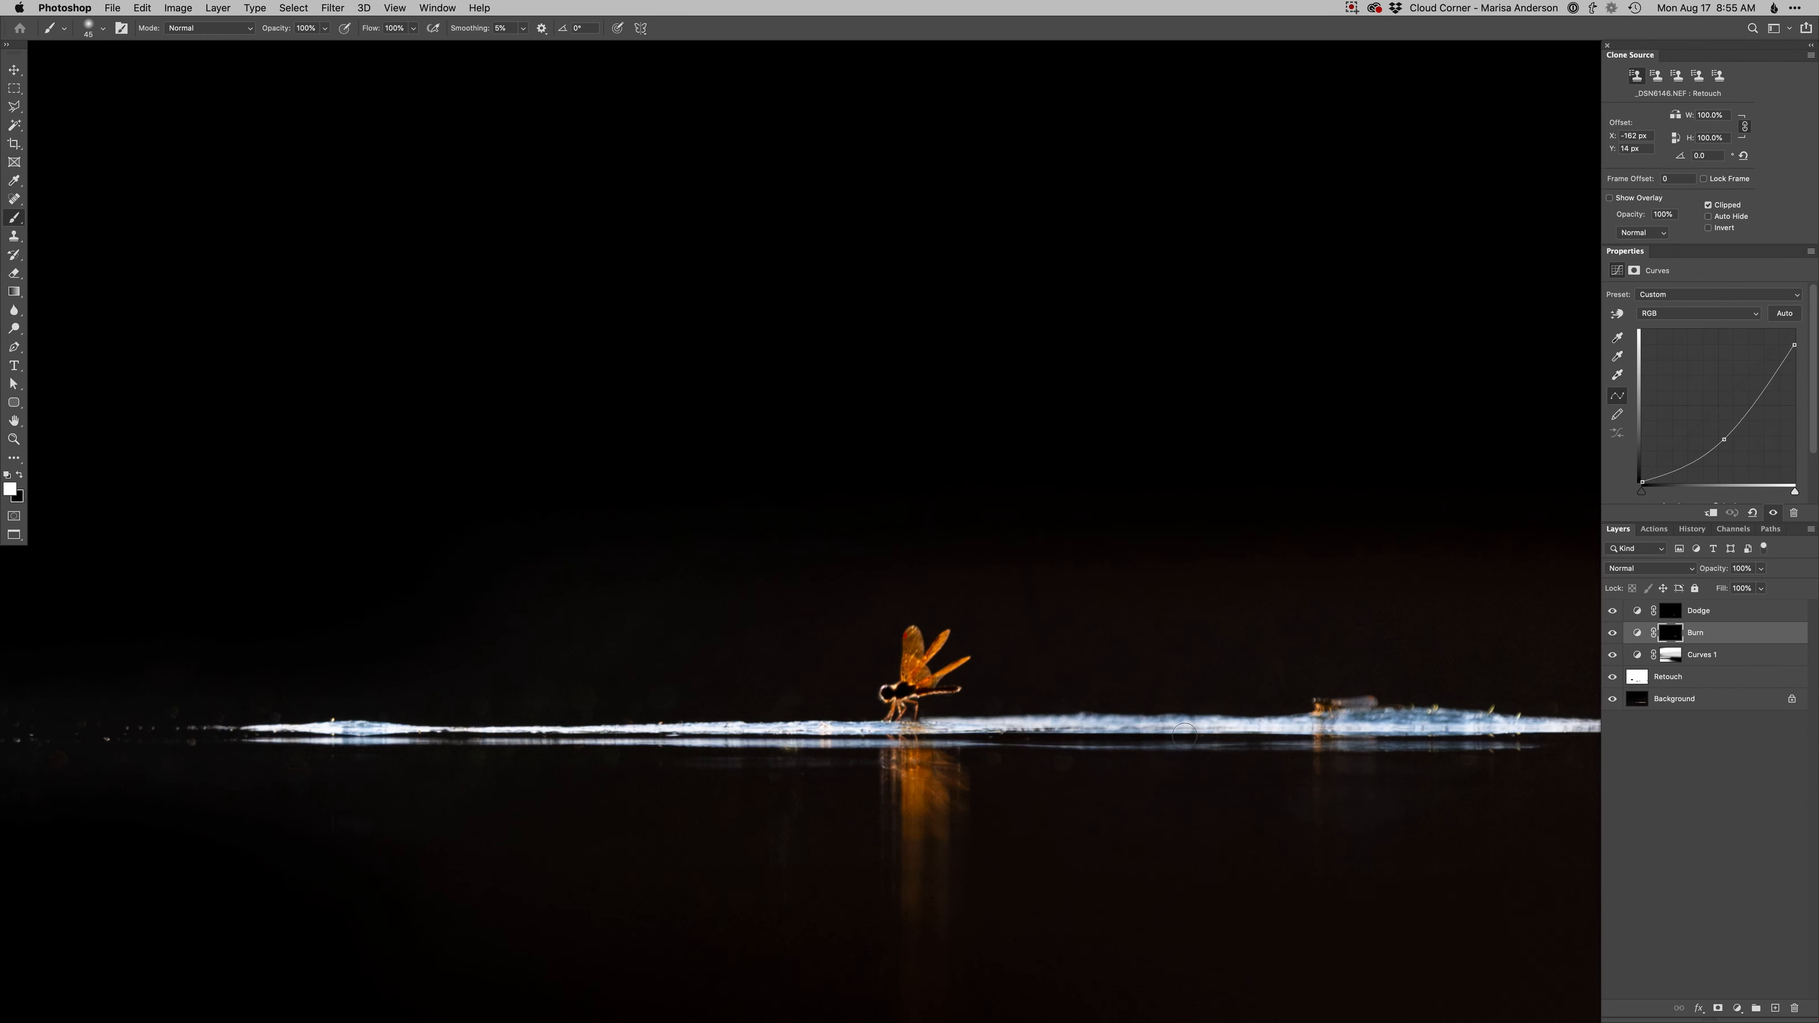
{"action": "mouse_move", "coordinate": [1174, 729]}
{"action": "left_mouse_down"}
{"action": "mouse_move", "coordinate": [1400, 728]}
{"action": "mouse_move", "coordinate": [1353, 714]}
{"action": "left_mouse_up"}
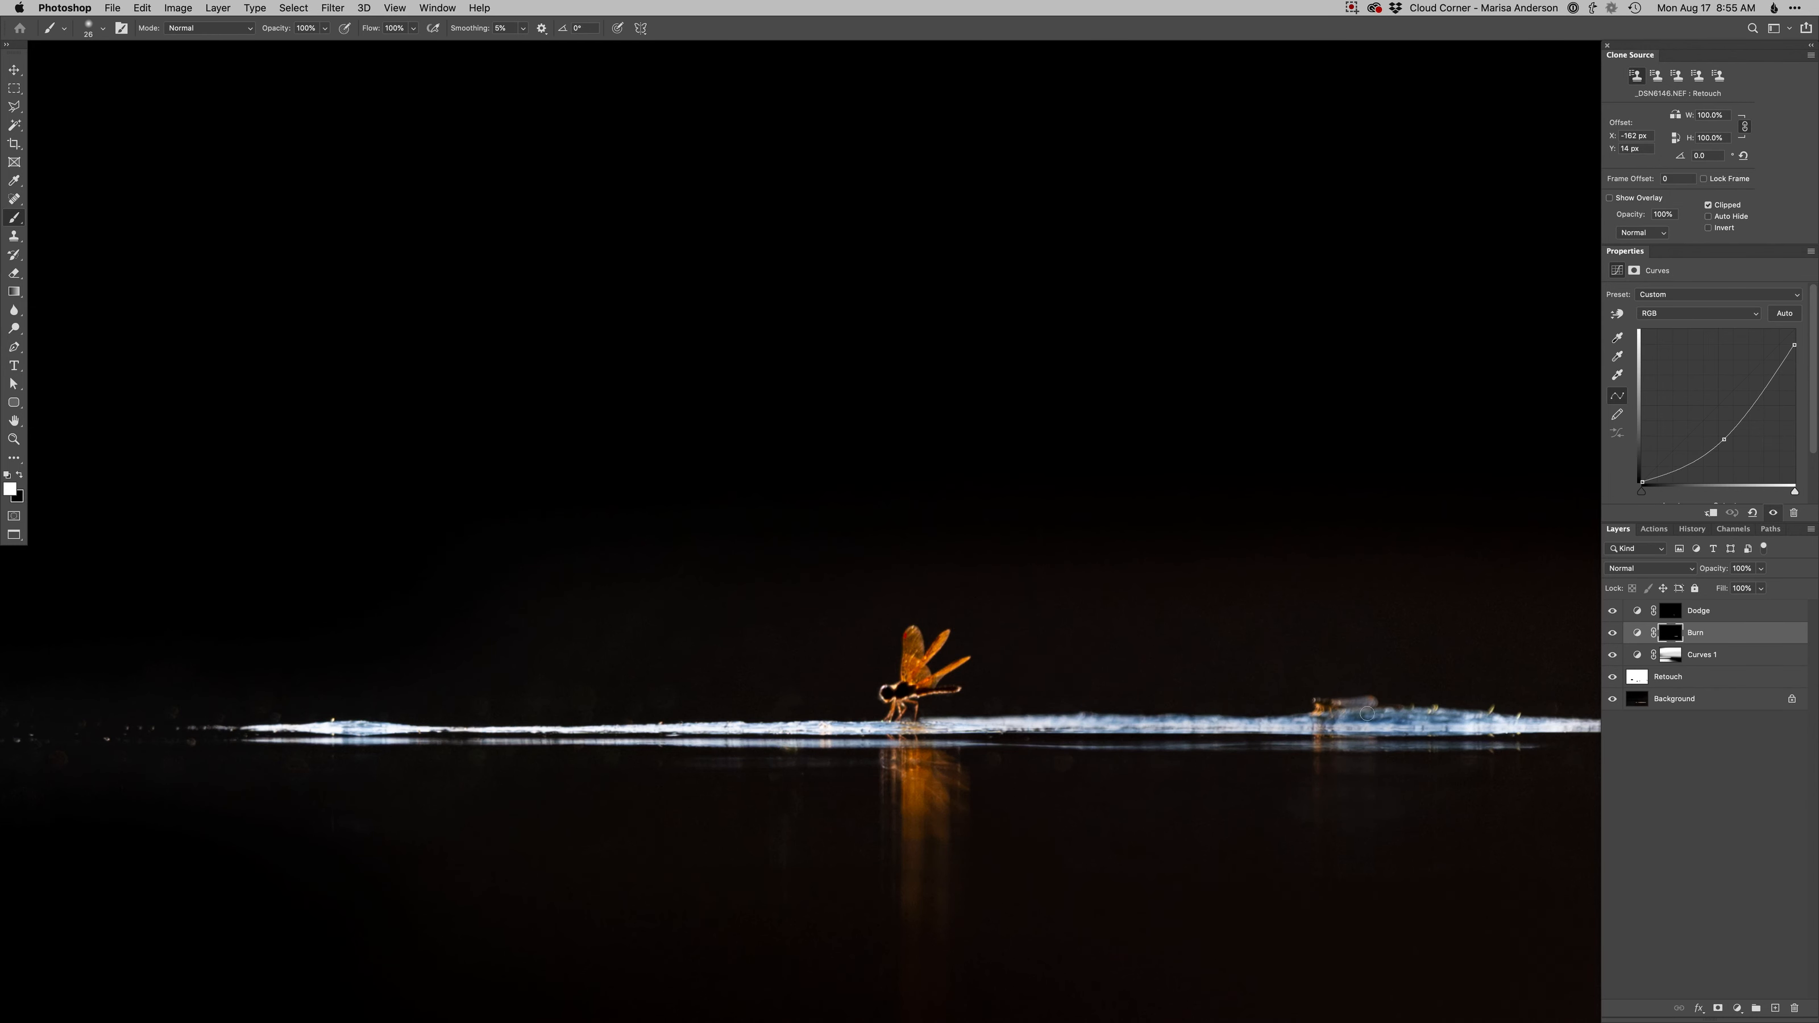
- Burn the bright patch at the far right end of the waterline by painting on the Burn mask
{"action": "scroll", "coordinate": [1361, 716], "scroll_direction": "right", "scroll_amount": 5}
{"action": "mouse_move", "coordinate": [1096, 734]}
{"action": "left_mouse_down"}
{"action": "mouse_move", "coordinate": [1239, 734]}
{"action": "mouse_move", "coordinate": [997, 723]}
{"action": "mouse_move", "coordinate": [953, 739]}
{"action": "mouse_move", "coordinate": [1208, 736]}
{"action": "mouse_move", "coordinate": [1045, 717]}
{"action": "left_mouse_up"}
{"action": "left_click_drag", "start_coordinate": [1269, 726], "coordinate": [1179, 712]}
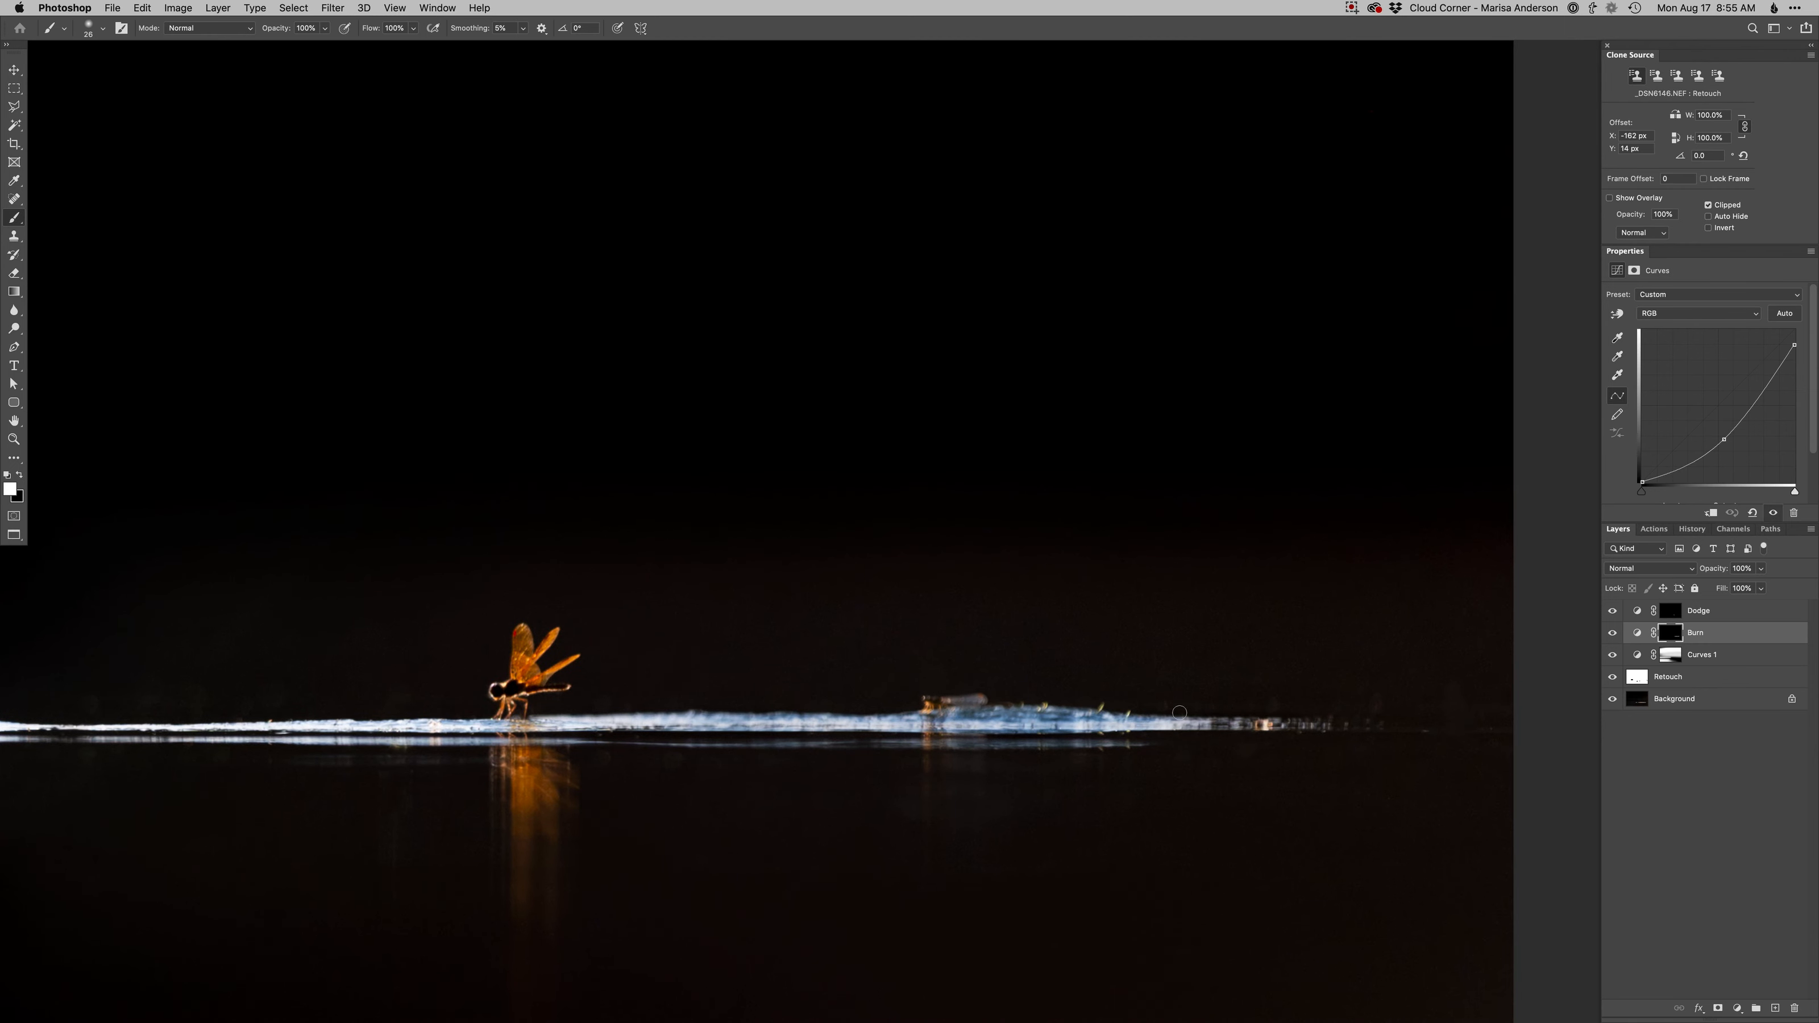
{"action": "scroll", "coordinate": [1182, 717], "scroll_direction": "left", "scroll_amount": 7}
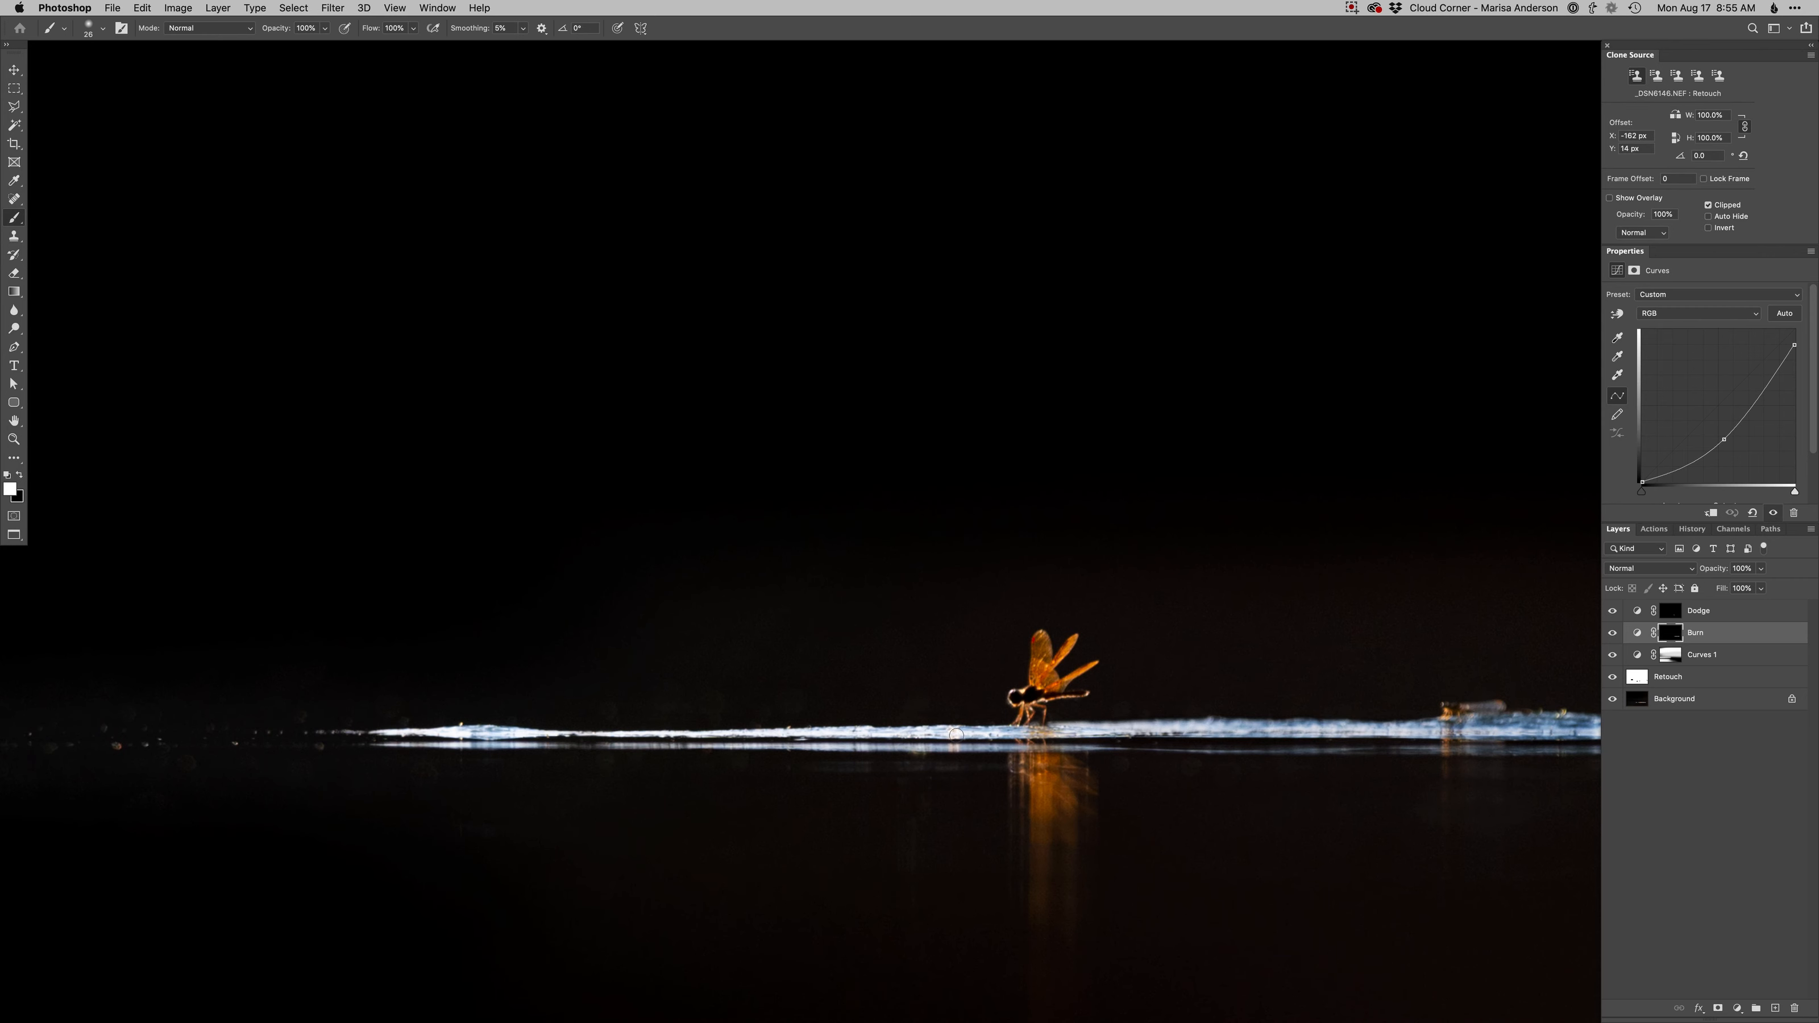
- Burn the bright waterline left of the dragonfly by painting white along it on the Burn mask
{"action": "mouse_move", "coordinate": [956, 734]}
{"action": "left_mouse_down"}
{"action": "mouse_move", "coordinate": [386, 728]}
{"action": "mouse_move", "coordinate": [422, 738]}
{"action": "left_mouse_up"}
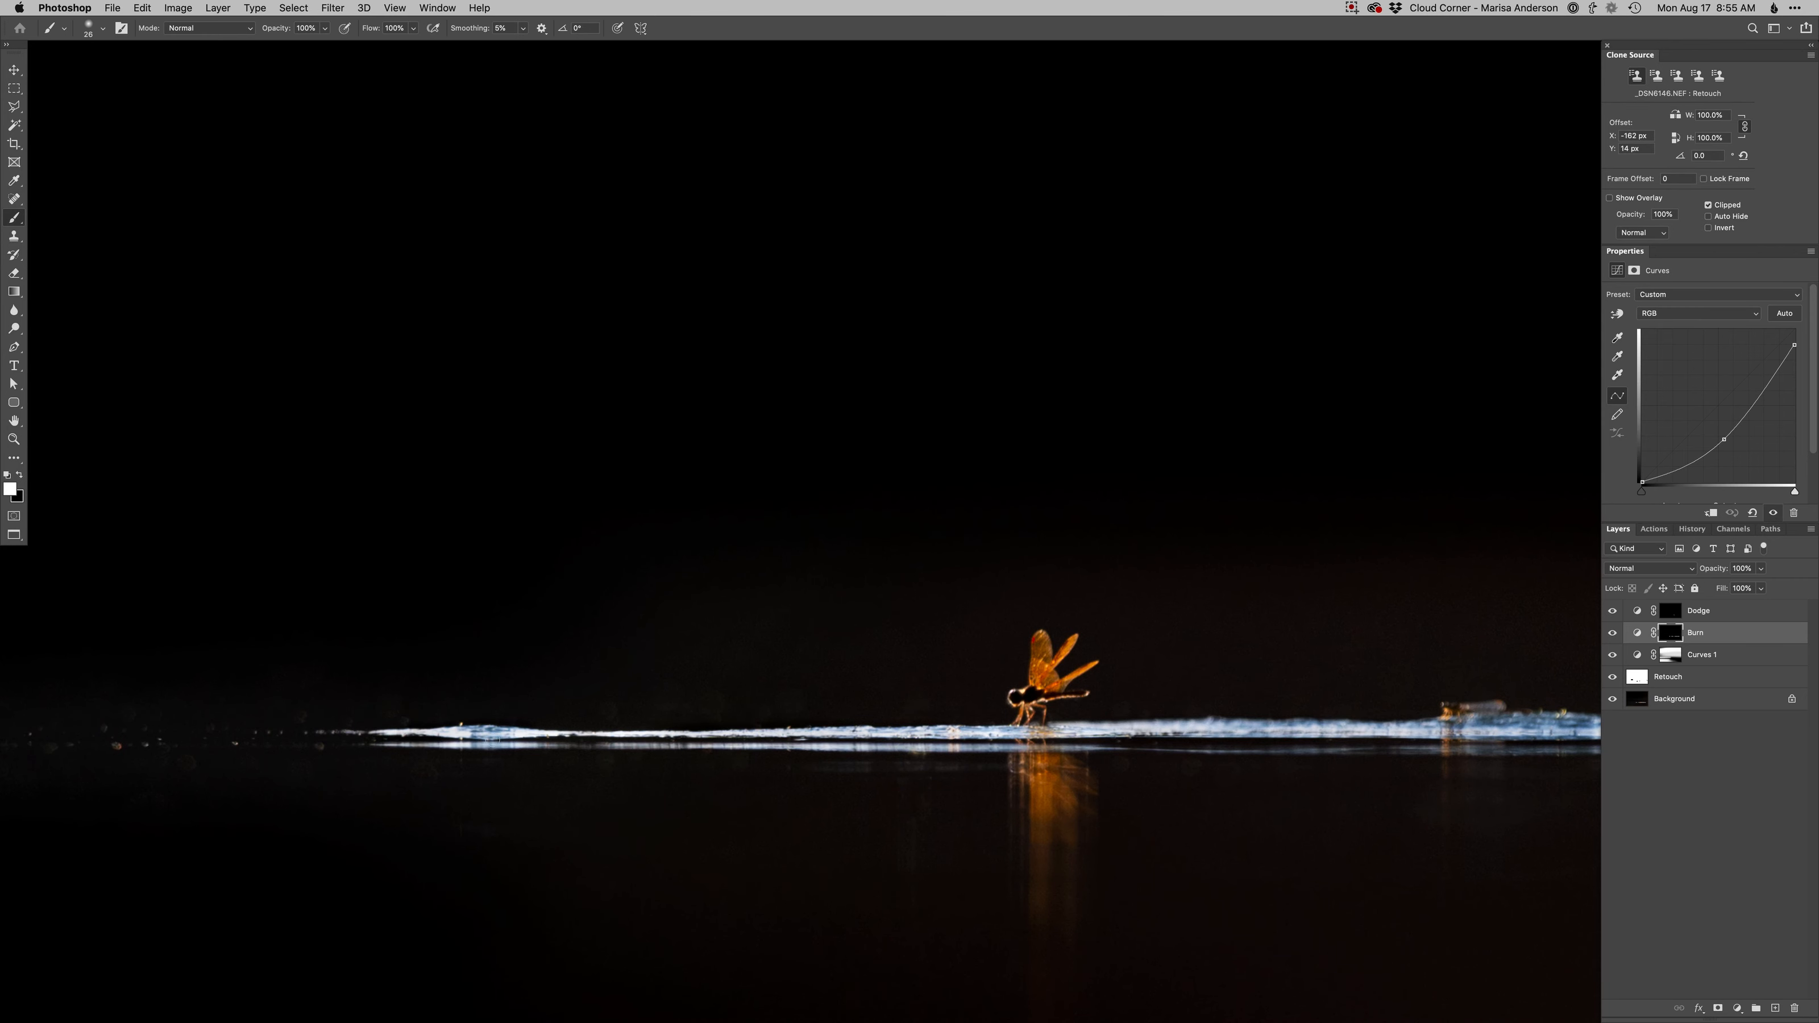
{"action": "scroll", "coordinate": [647, 740], "scroll_direction": "down", "scroll_amount": 5}
{"action": "left_click_drag", "start_coordinate": [795, 755], "coordinate": [1060, 737]}
{"action": "scroll", "coordinate": [1067, 713], "scroll_direction": "up", "scroll_amount": 2}
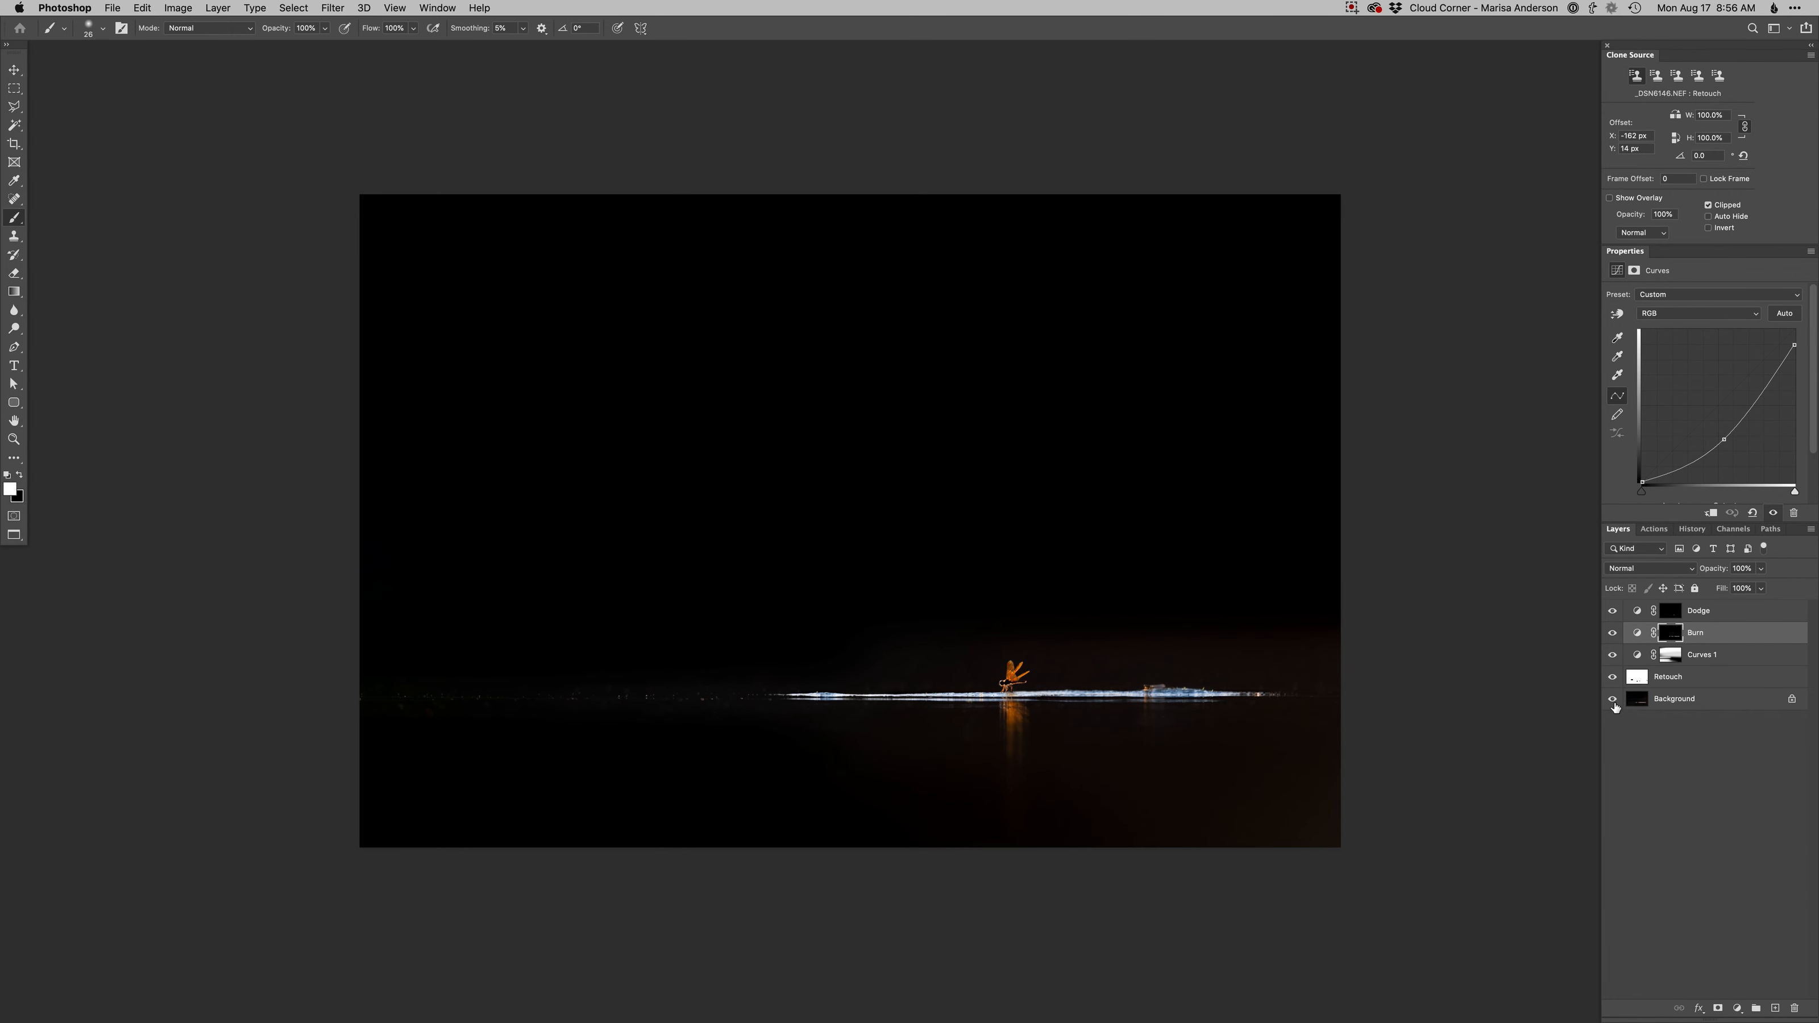
- Compare the retouched photo with the original by toggling the visibility of every layer except Background
{"action": "left_click", "coordinate": [1613, 701], "text": "alt"}
{"action": "left_click", "coordinate": [1613, 701], "text": "alt"}
{"action": "left_click", "coordinate": [1613, 701], "text": "alt"}
{"action": "left_click", "coordinate": [1613, 701], "text": "alt"}
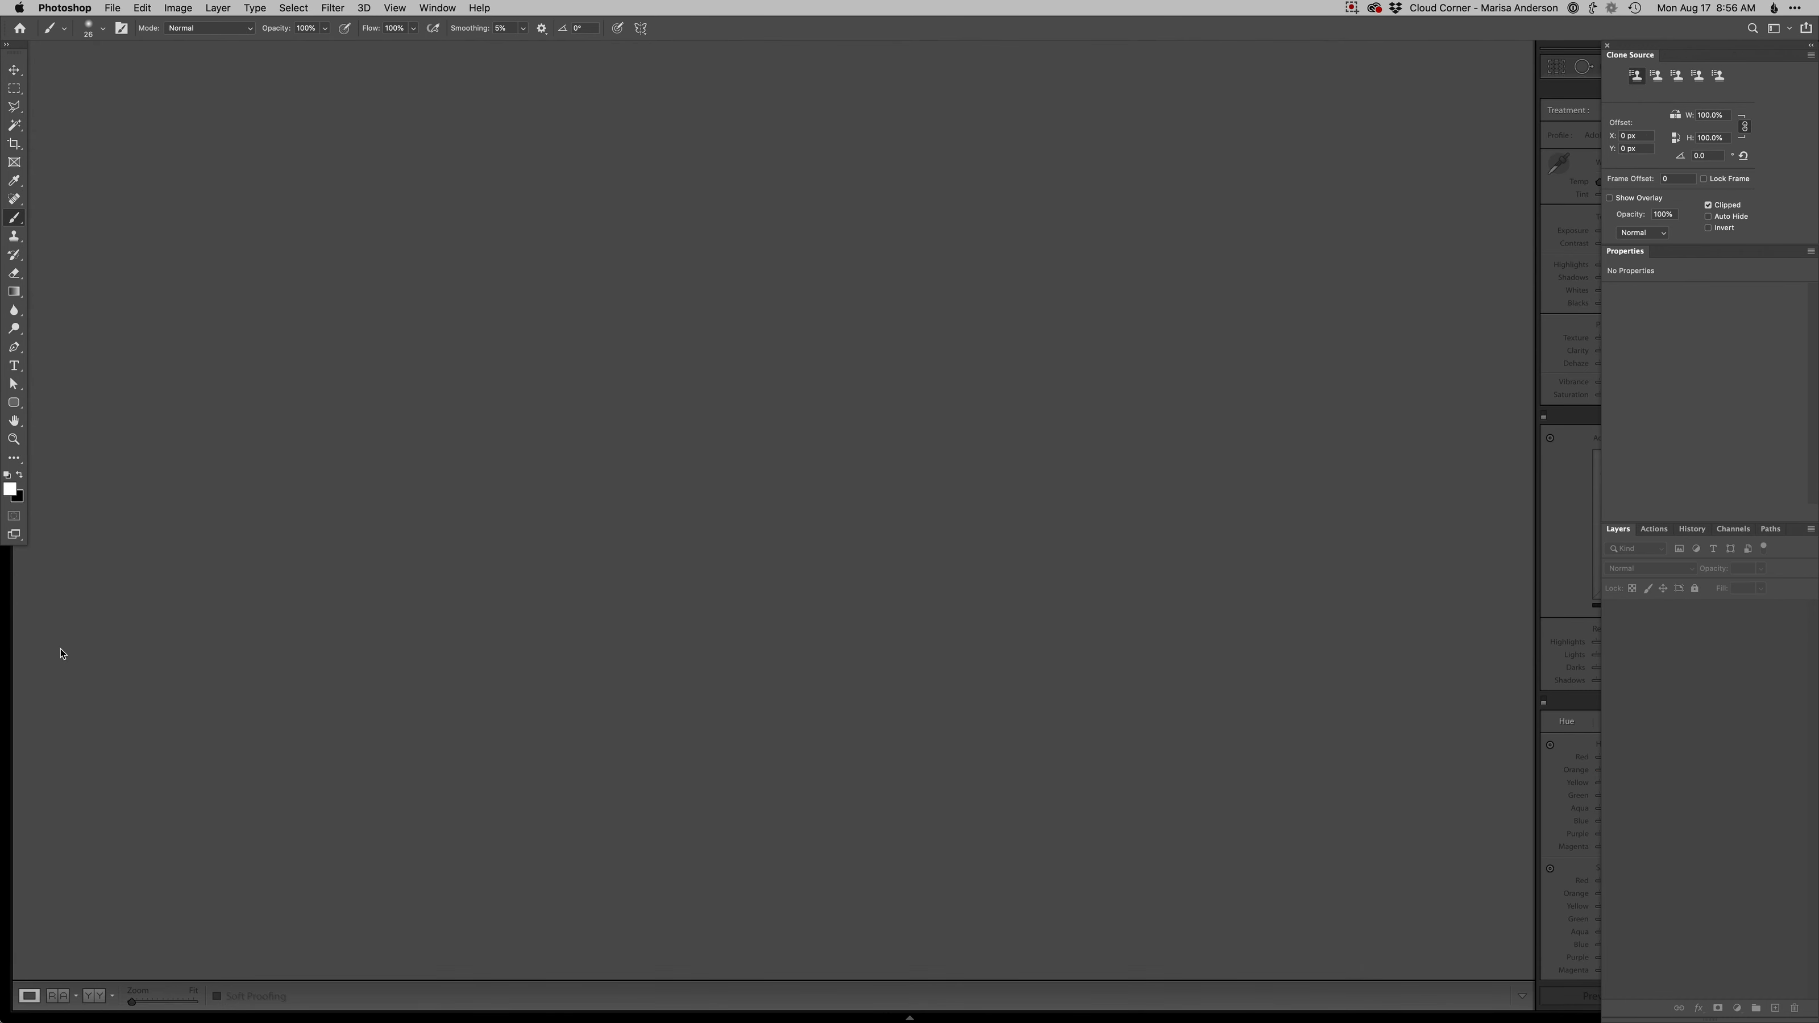
- In Lightroom Classic, compare the edited PSD with the unedited copy in Survey view without side panels, and view the PSD in Loupe view
{"action": "key", "text": "g"}
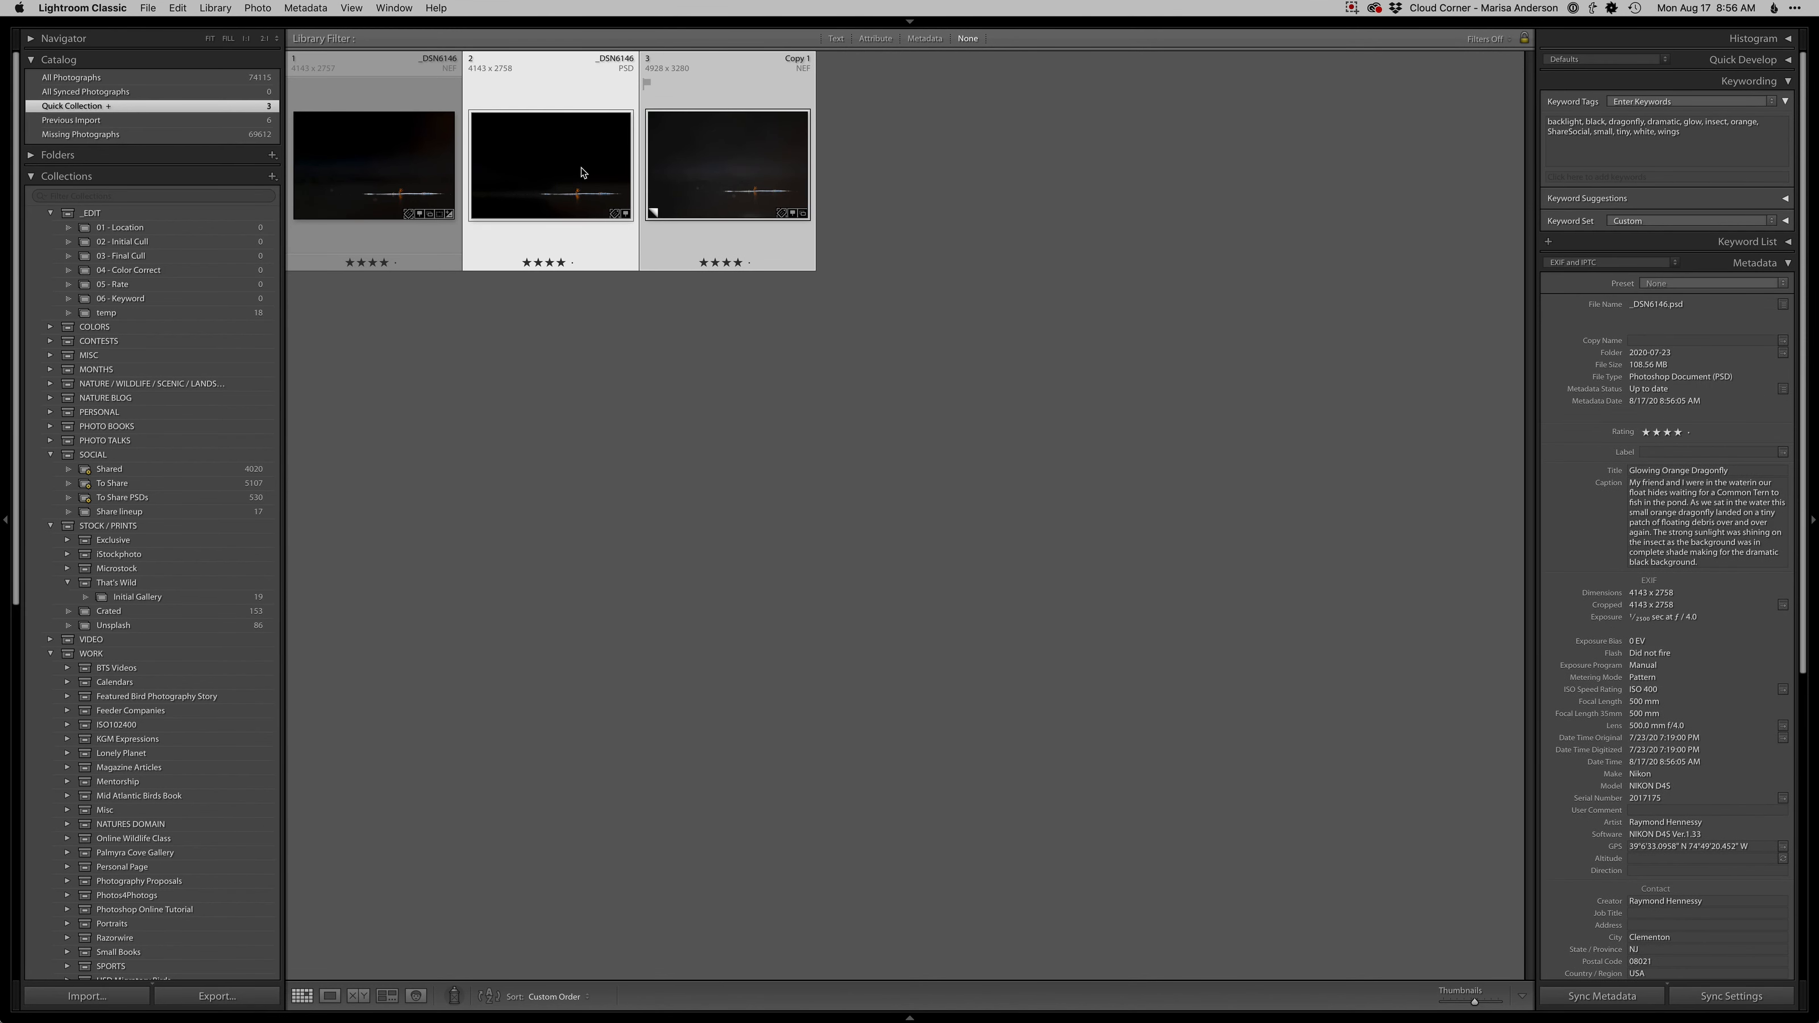
{"action": "key", "text": "Tab"}
{"action": "key", "text": "super+j"}
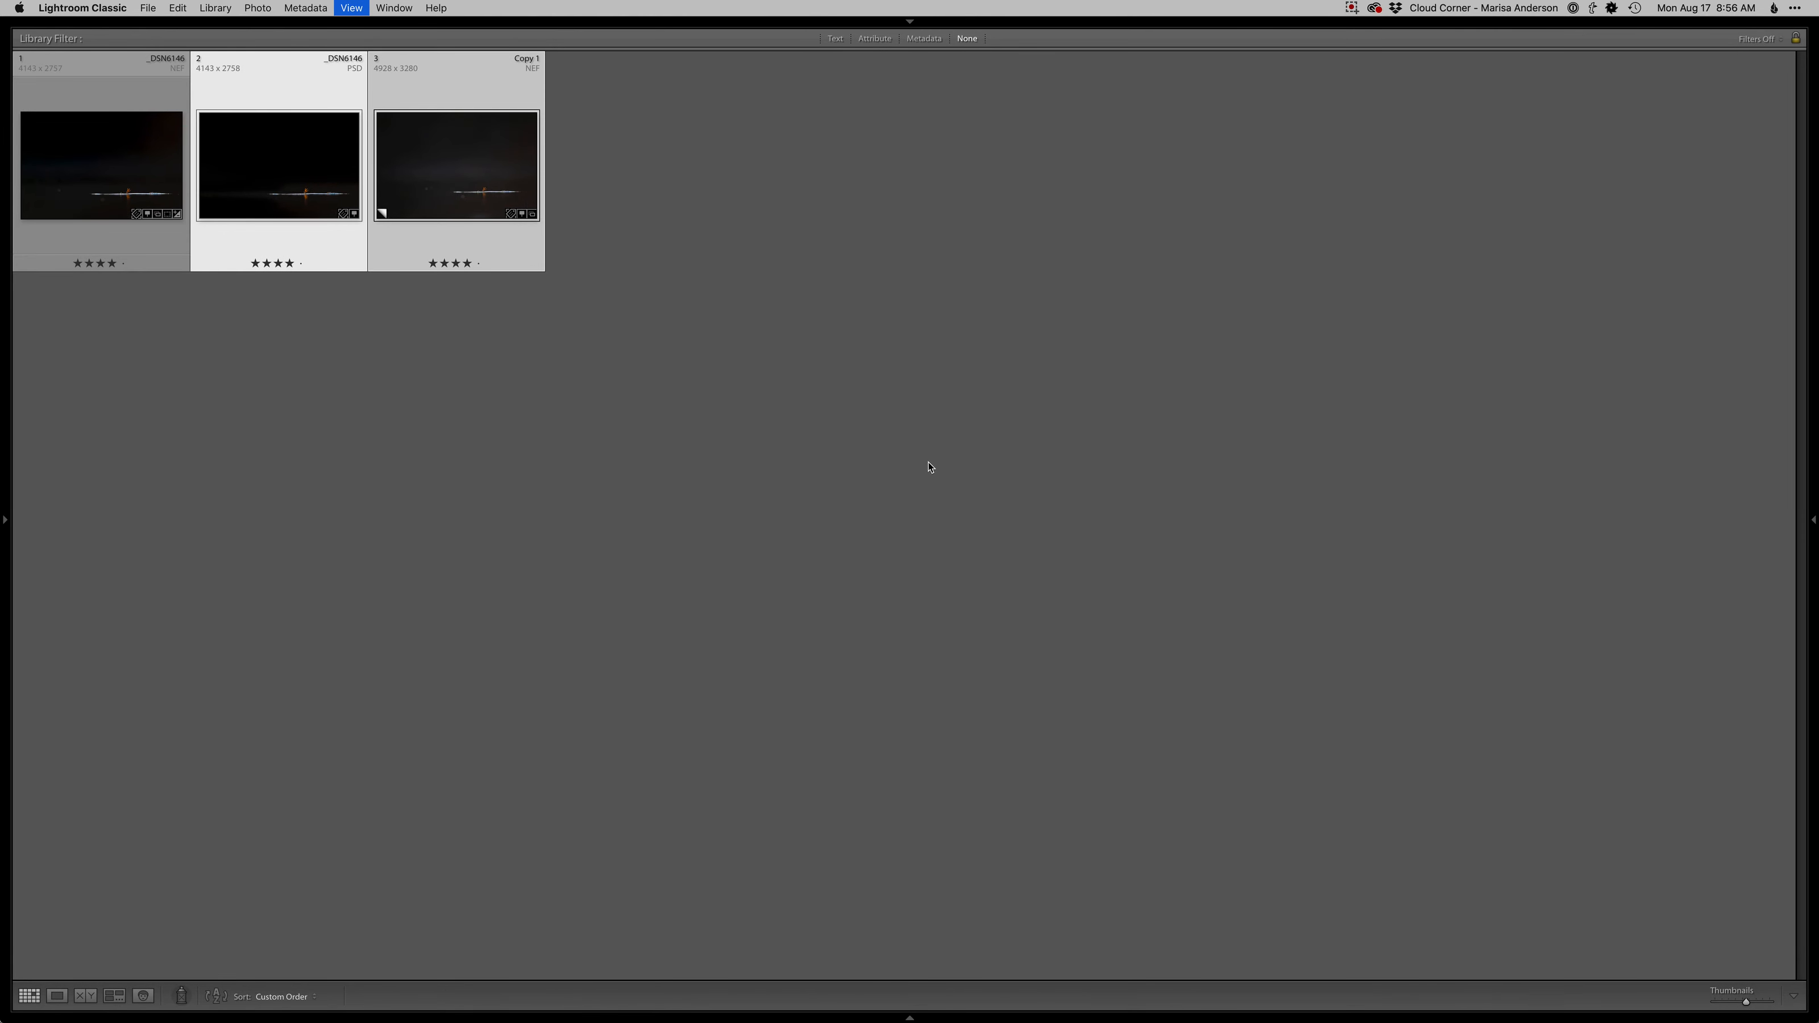
{"action": "key", "text": "n"}
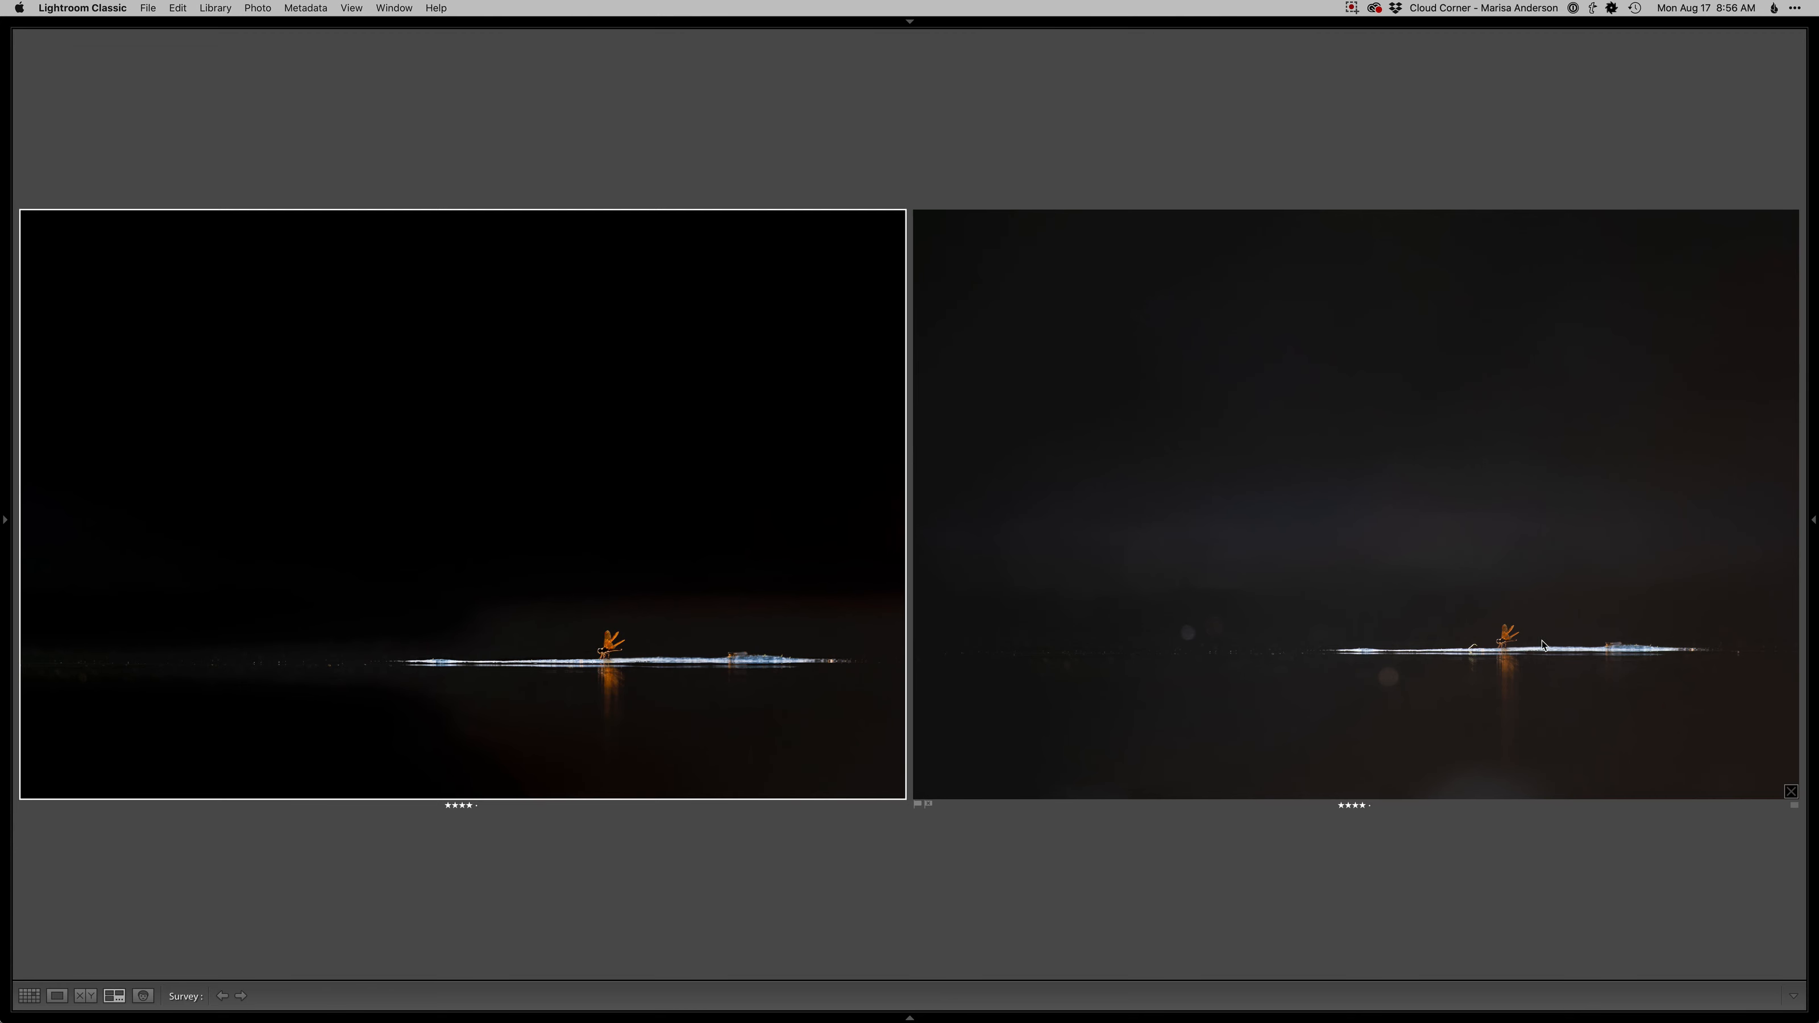
{"action": "key", "text": "e"}
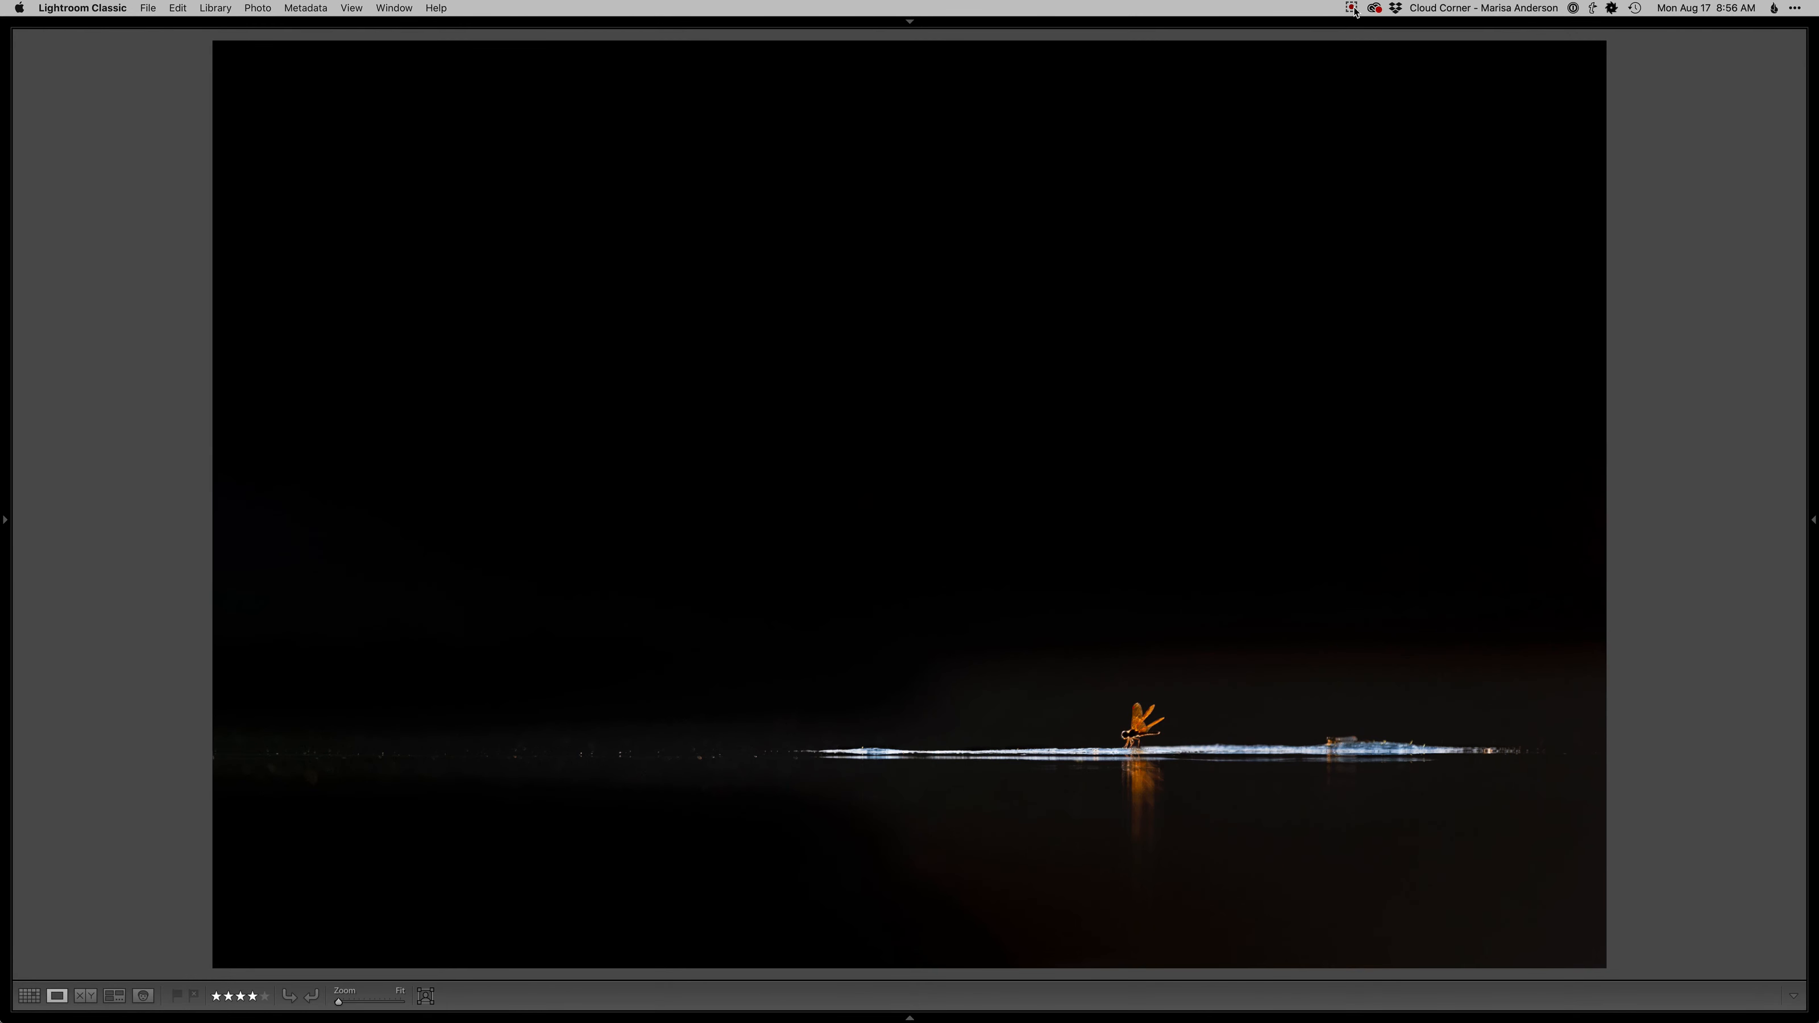
{"action": "left_click", "coordinate": [1353, 11]}
{"action": "left_click", "coordinate": [1403, 28]}
- Switch to Safari and view the Remote Training or Q&A page under Online Workshops and the Mentorship page
{"action": "key", "text": "super+Tab"}
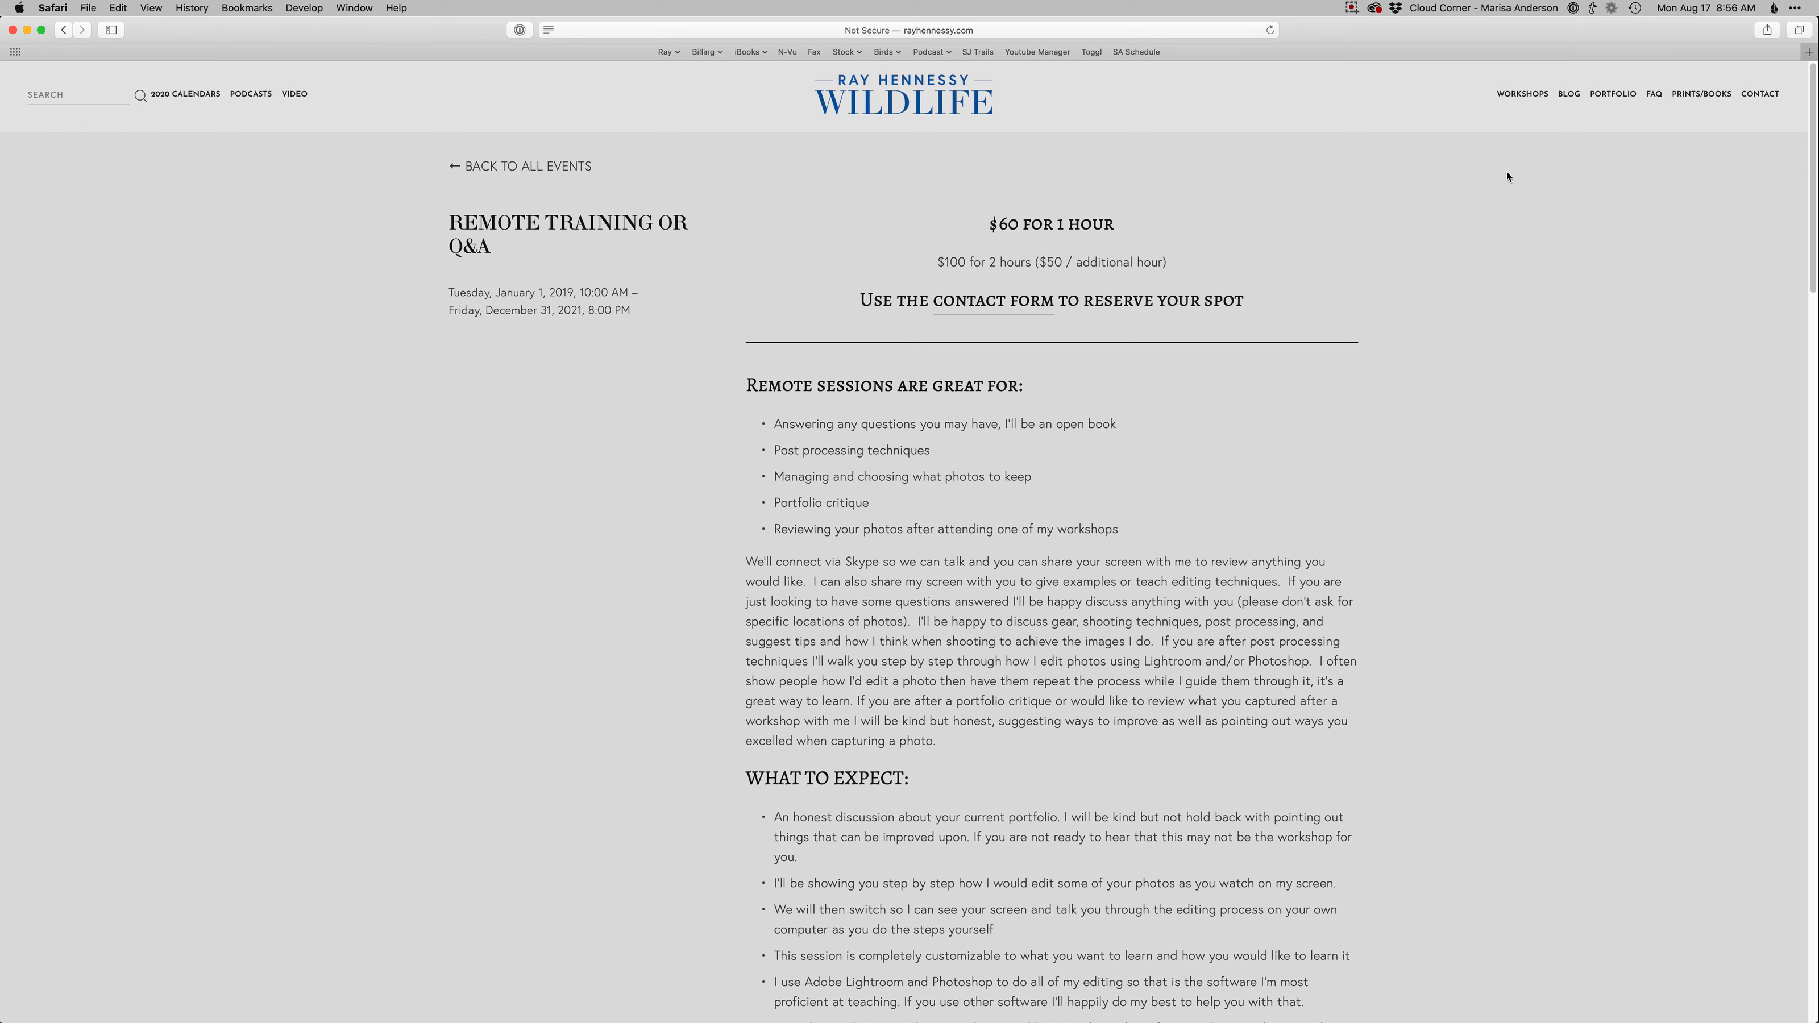
{"action": "mouse_move", "coordinate": [1511, 91]}
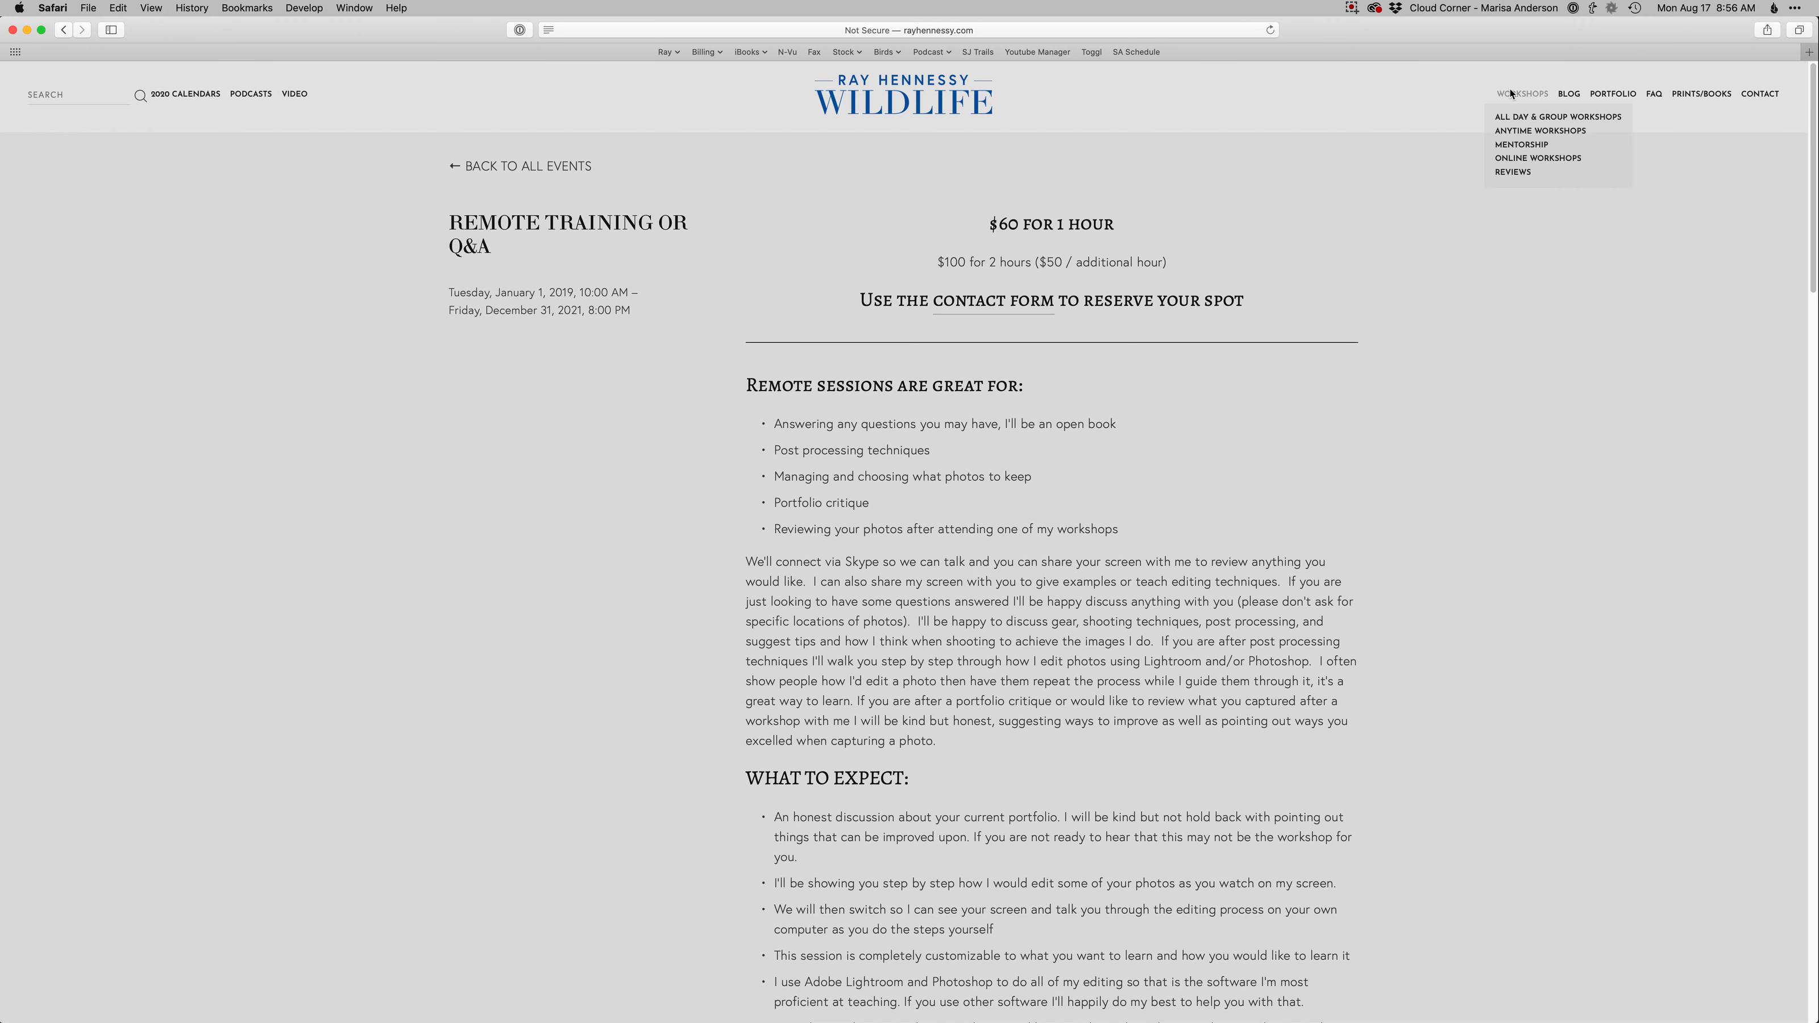
{"action": "left_click", "coordinate": [1526, 159]}
{"action": "left_click", "coordinate": [968, 215]}
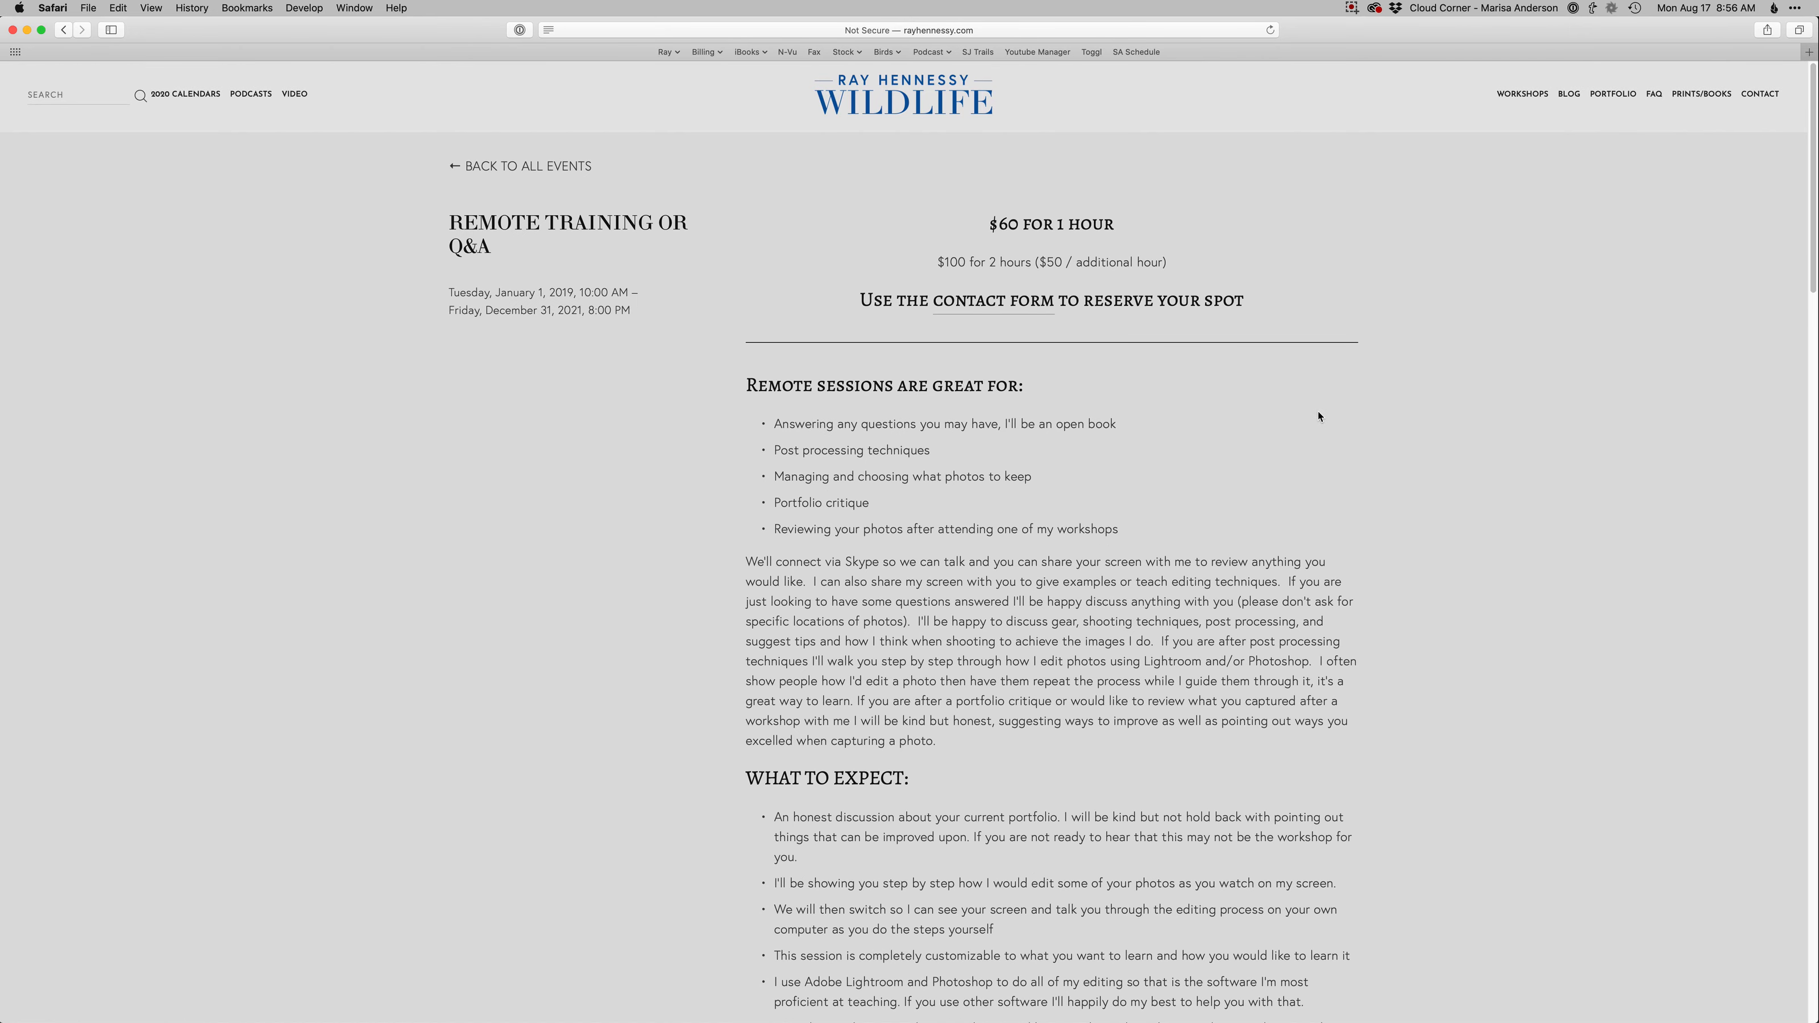
{"action": "mouse_move", "coordinate": [1523, 91]}
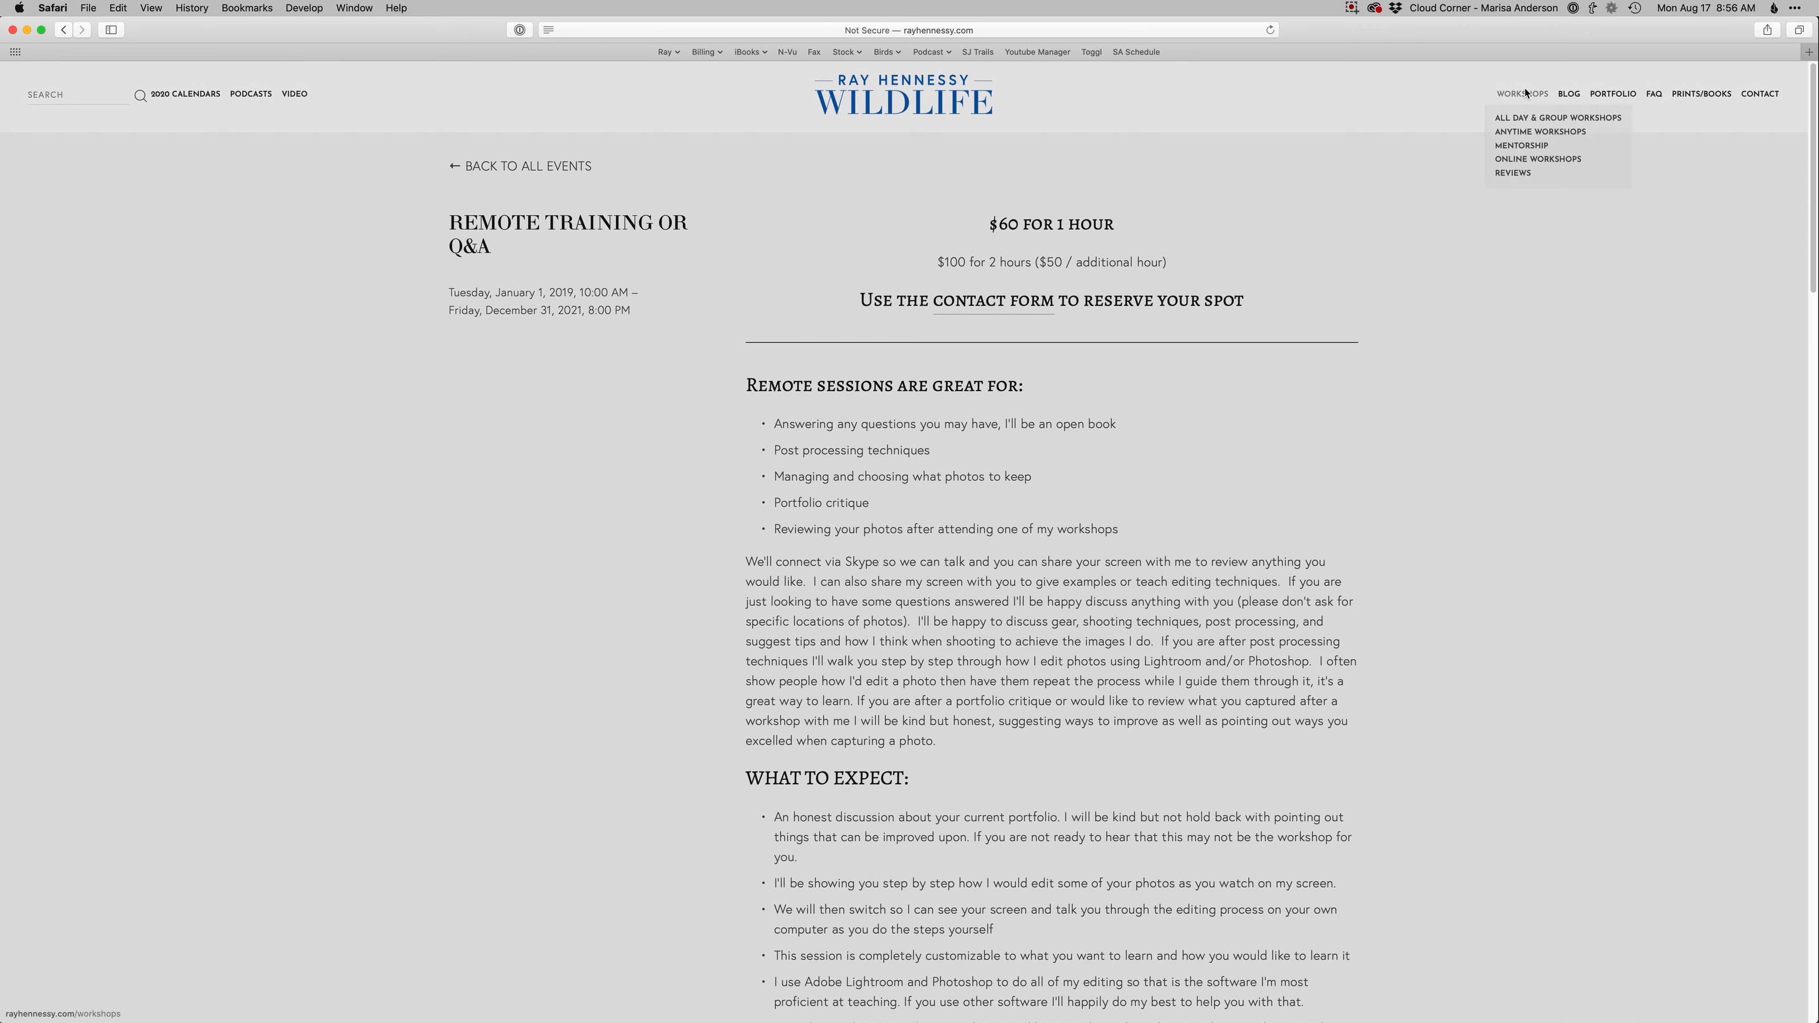
{"action": "left_click", "coordinate": [1516, 147]}
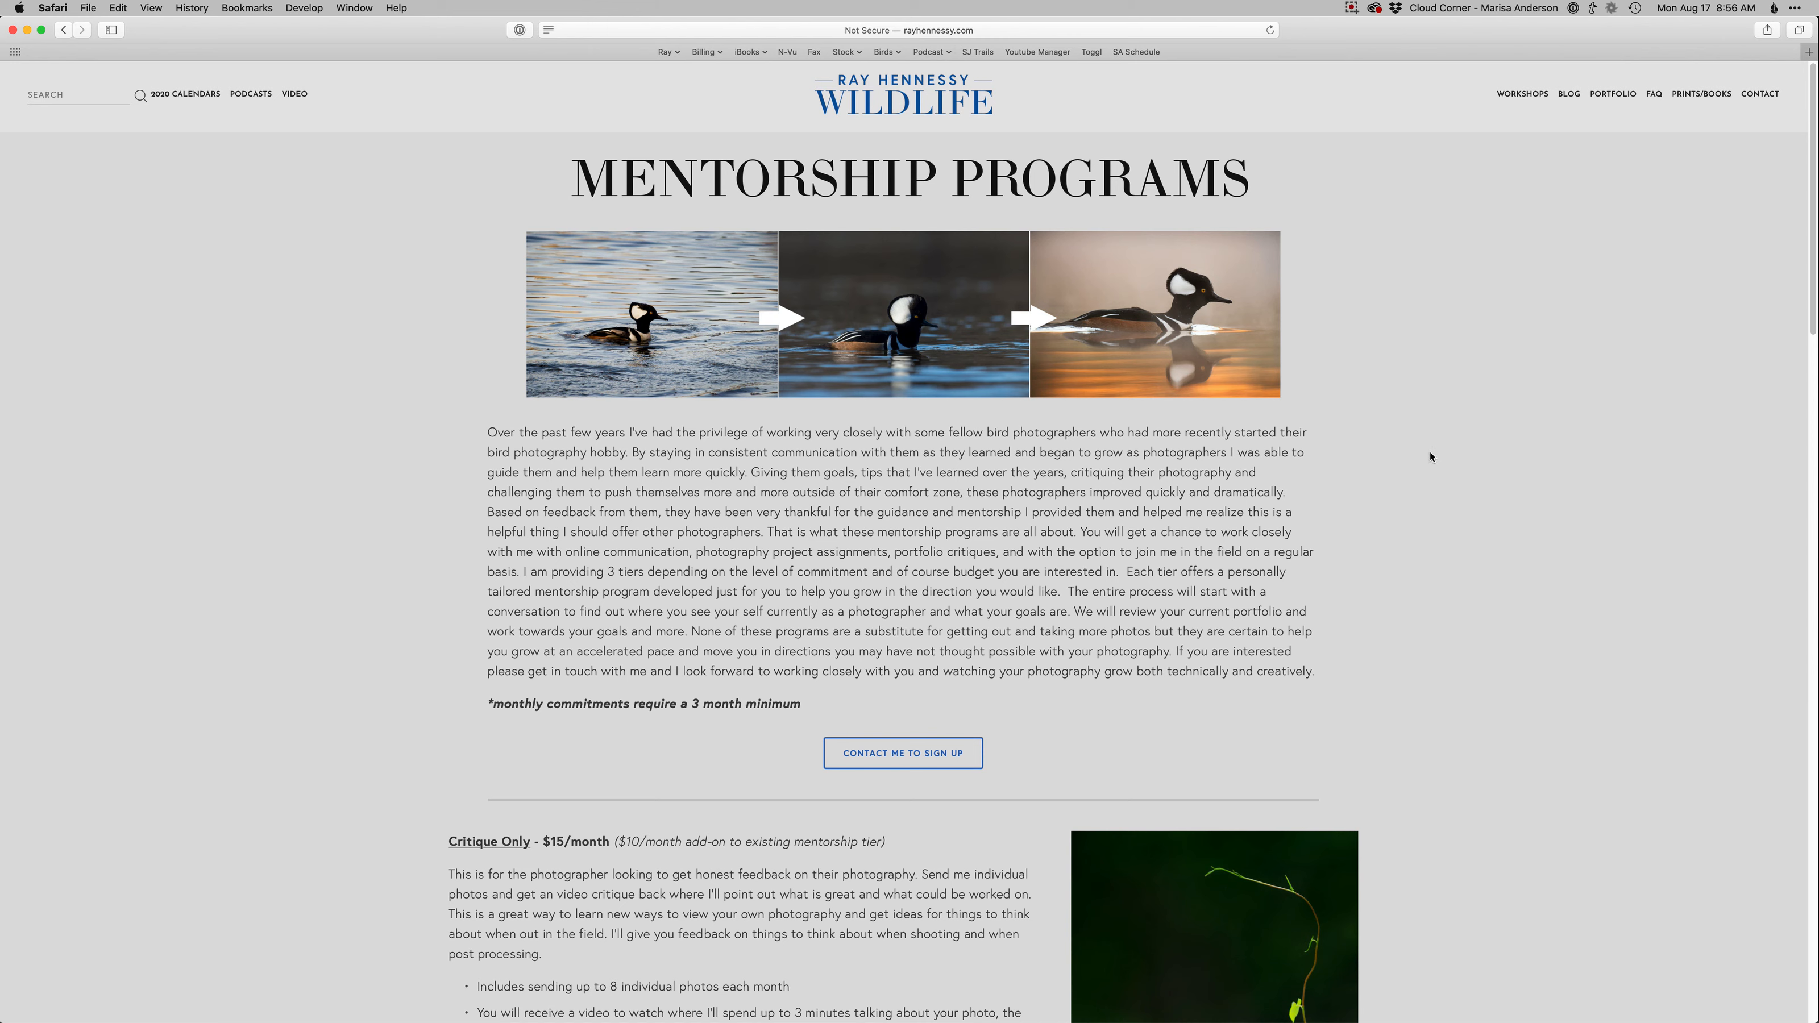